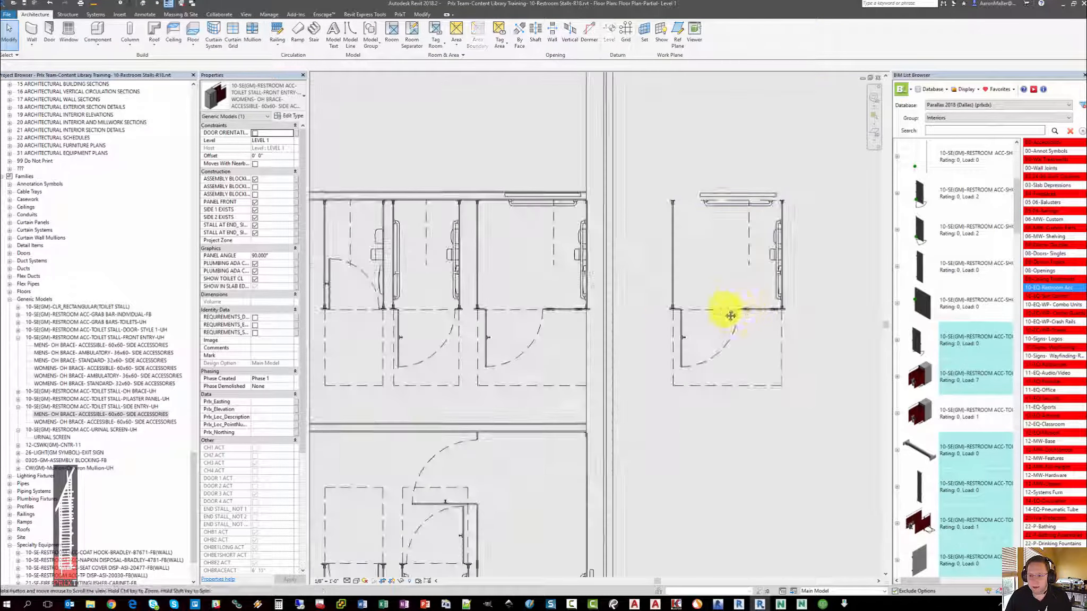
Step: Turn off SIDE 1 EXISTS for the detached 60x60 accessible stall and for the matching stall against the hatched wall
left_click(742, 267)
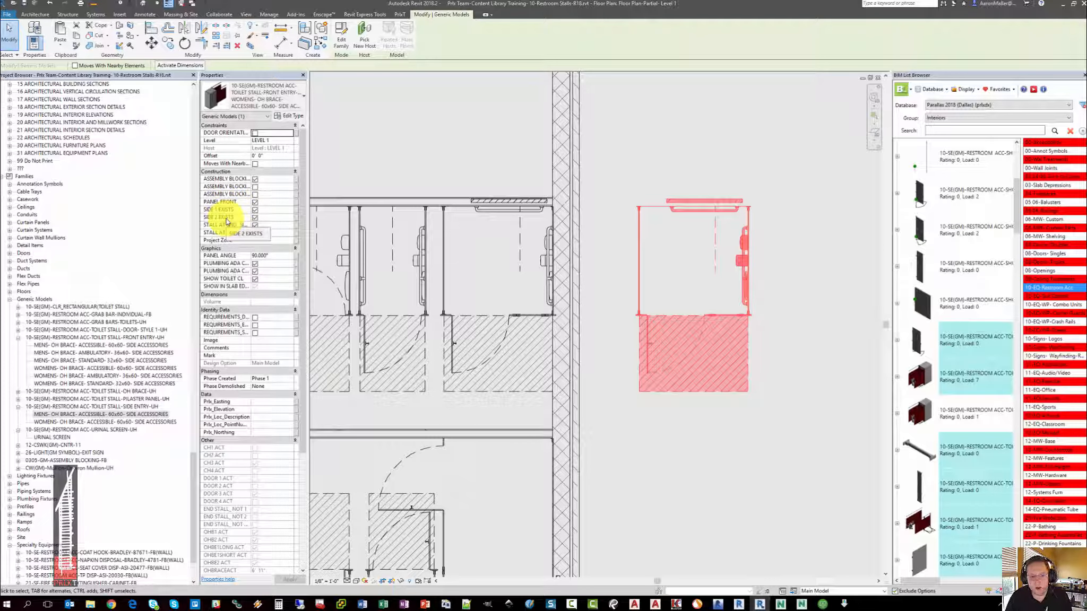
left_click(255, 210)
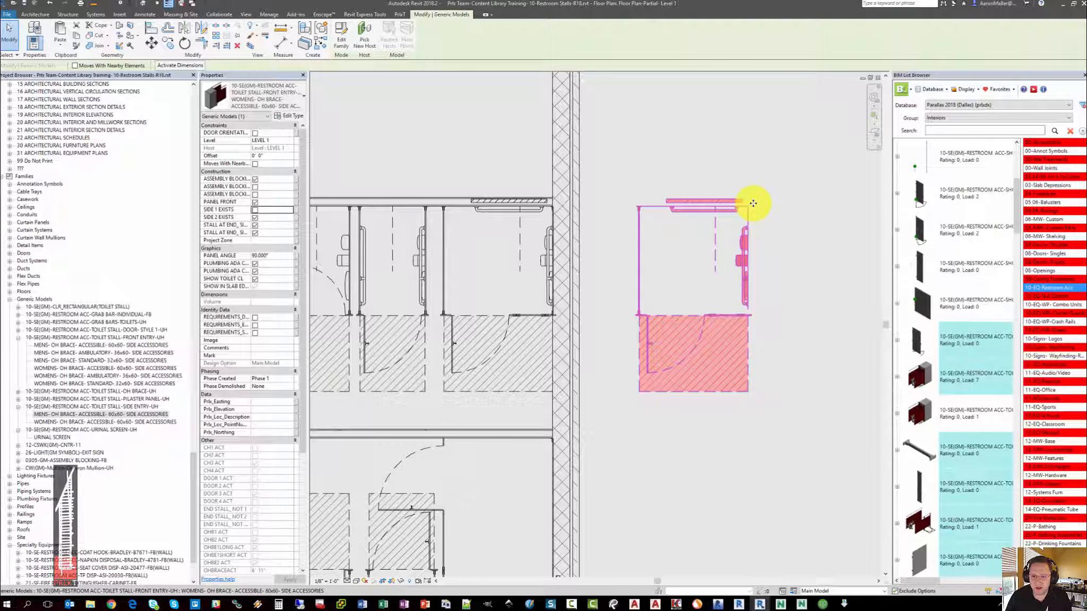
key("Escape")
left_click(539, 209)
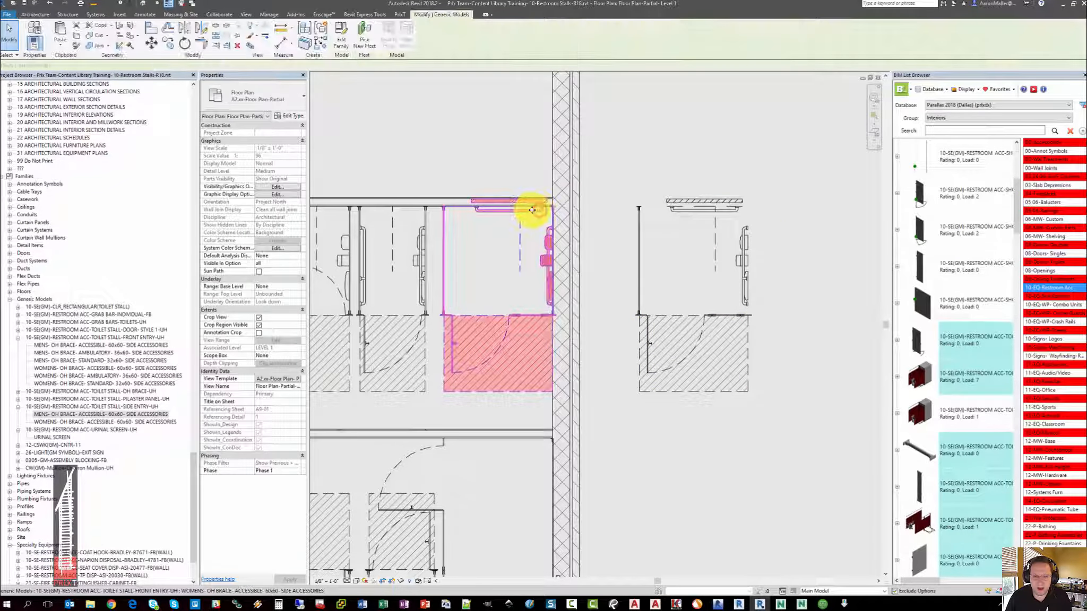
left_click(257, 209)
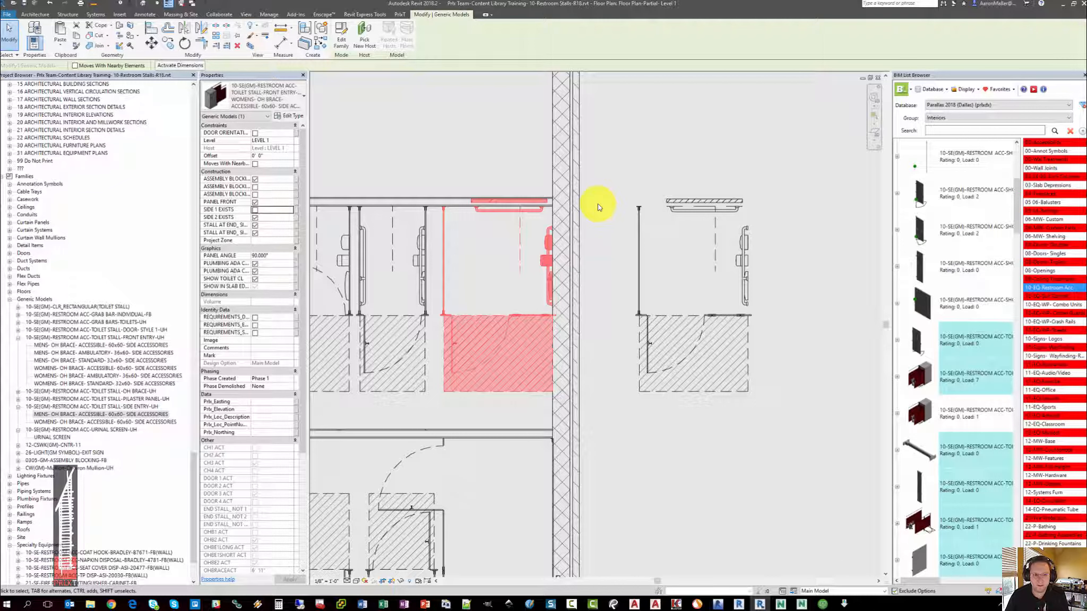
Step: Turn off STALL AT END_SIDE 1 and STALL AT END_SIDE 2 for the detached accessible stall
scroll(632, 318, "up", 3)
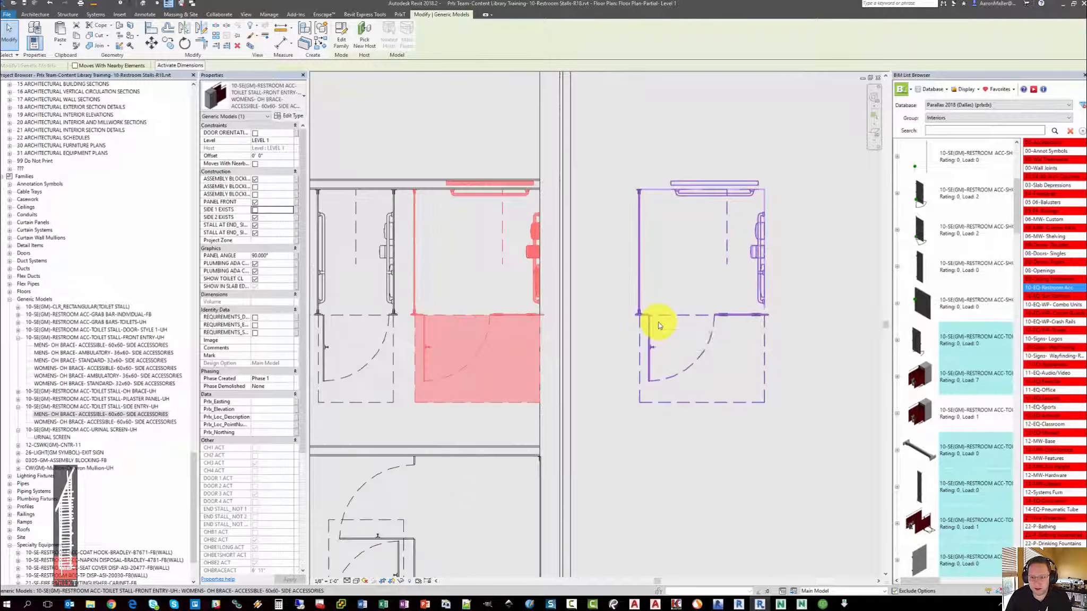
scroll(620, 313, "up", 2)
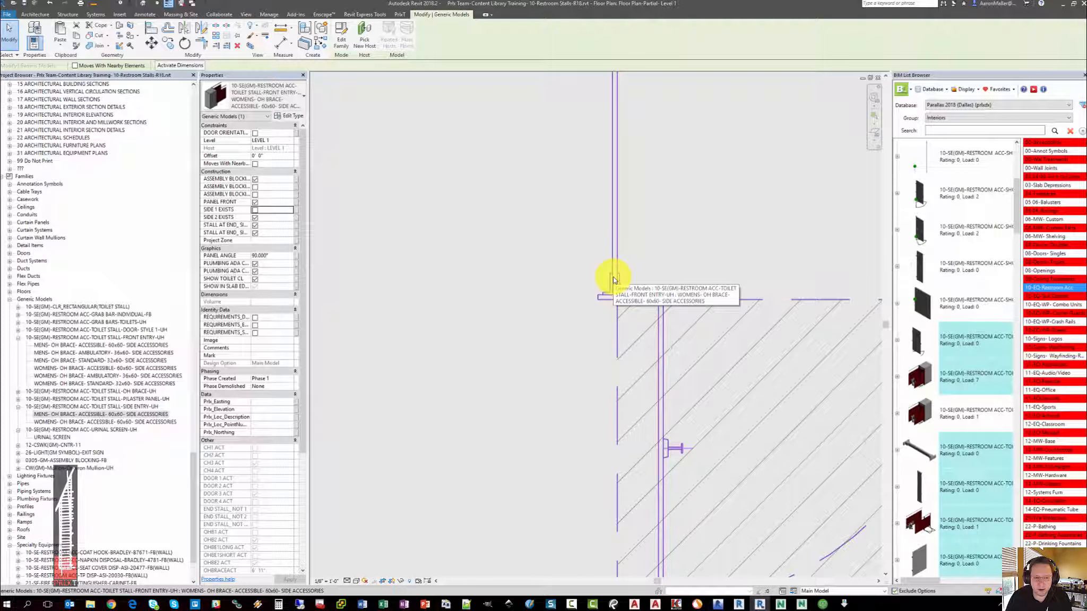
left_click(614, 273)
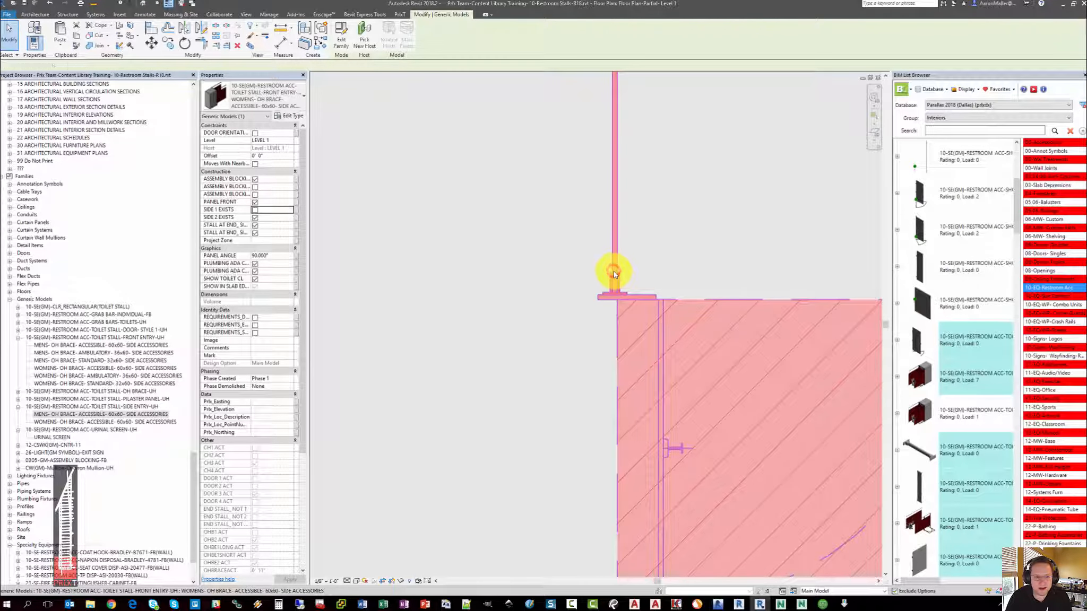
left_click(230, 229)
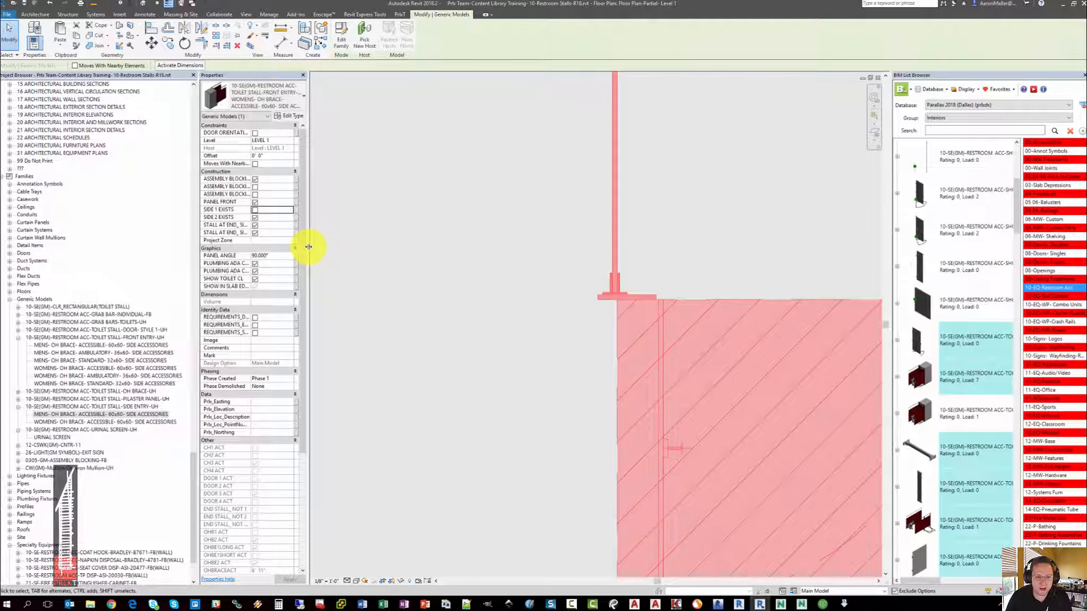
left_click_drag(308, 247, 355, 247)
scroll(462, 244, "down", 5)
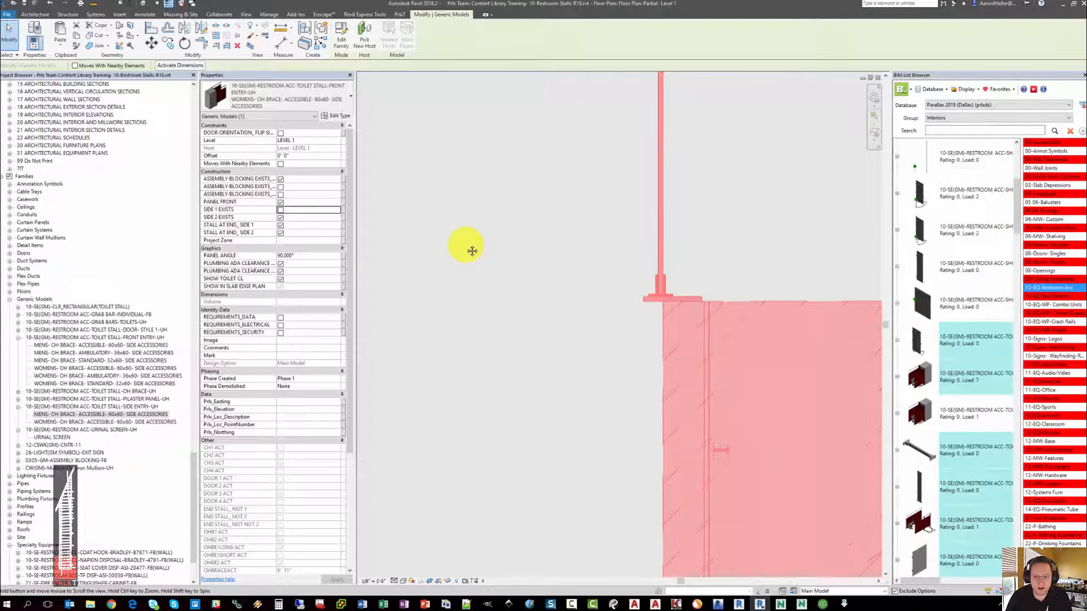
scroll(537, 278, "up", 1)
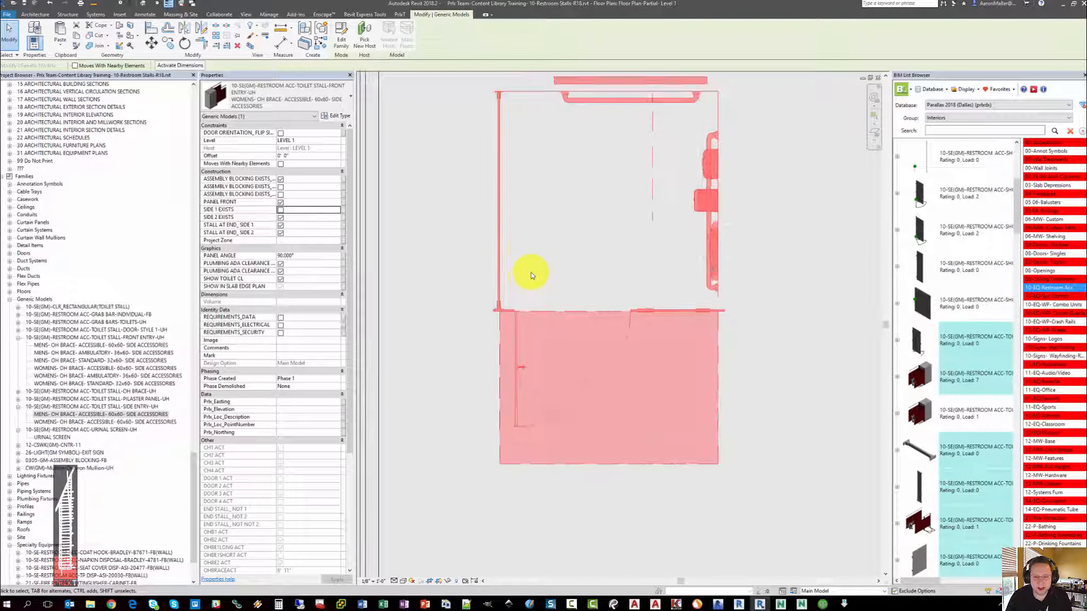
left_click(281, 233)
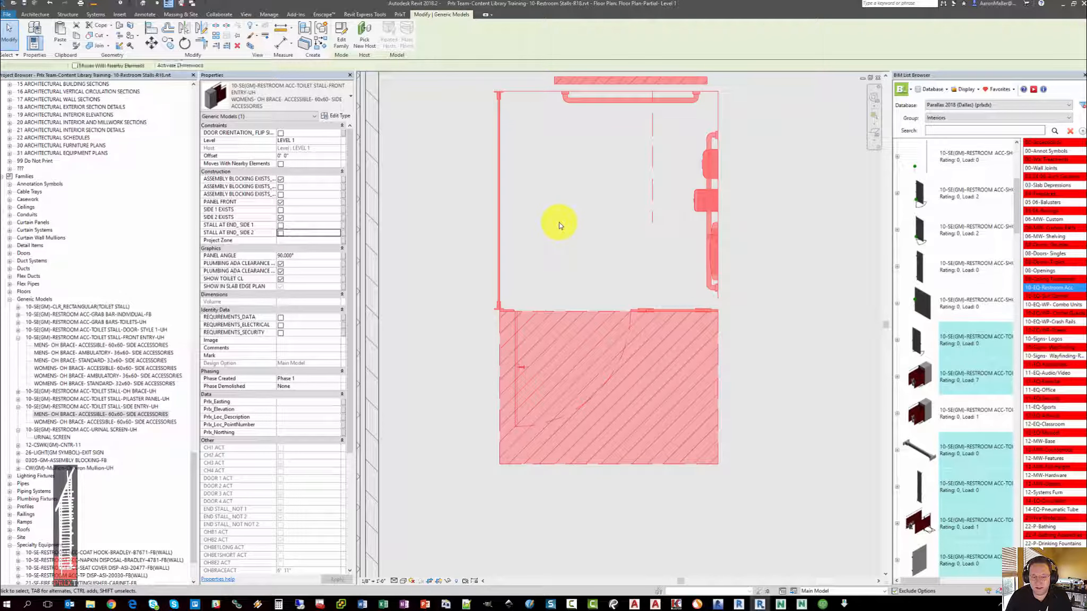
scroll(559, 225, "down", 2)
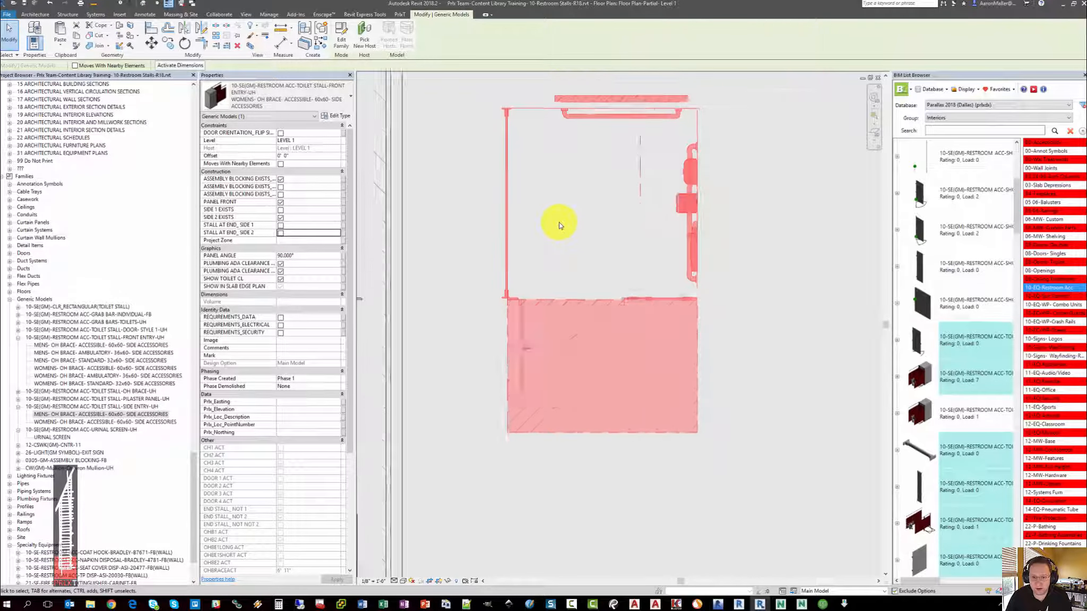
scroll(582, 235, "up", 2)
key("Escape")
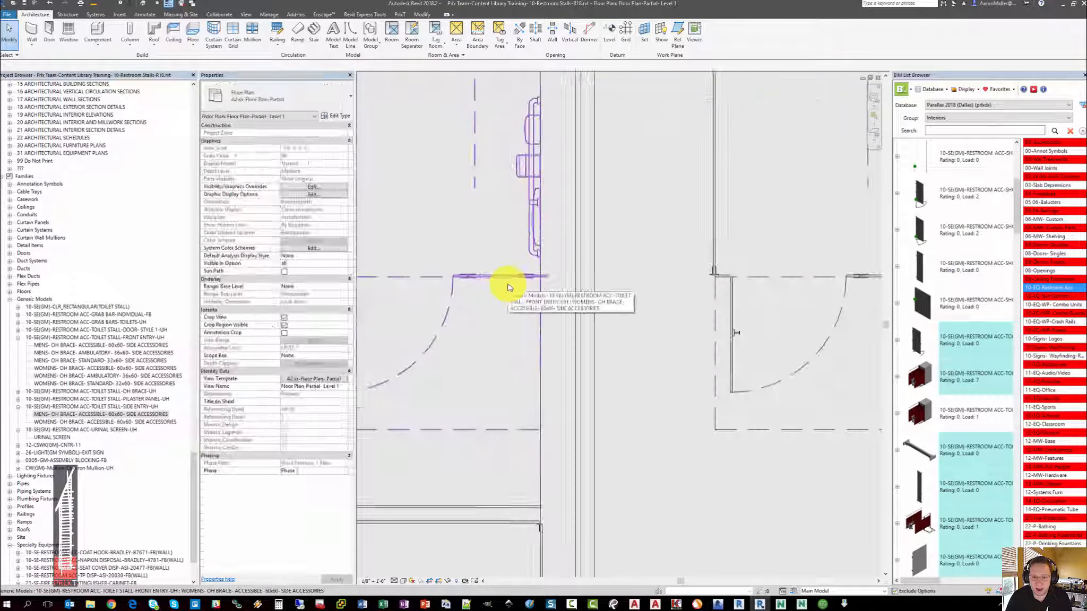
Step: Turn off STALL AT END_SIDE 1 for the accessible stall against the hatched wall
scroll(507, 284, "up", 1)
left_click(529, 278)
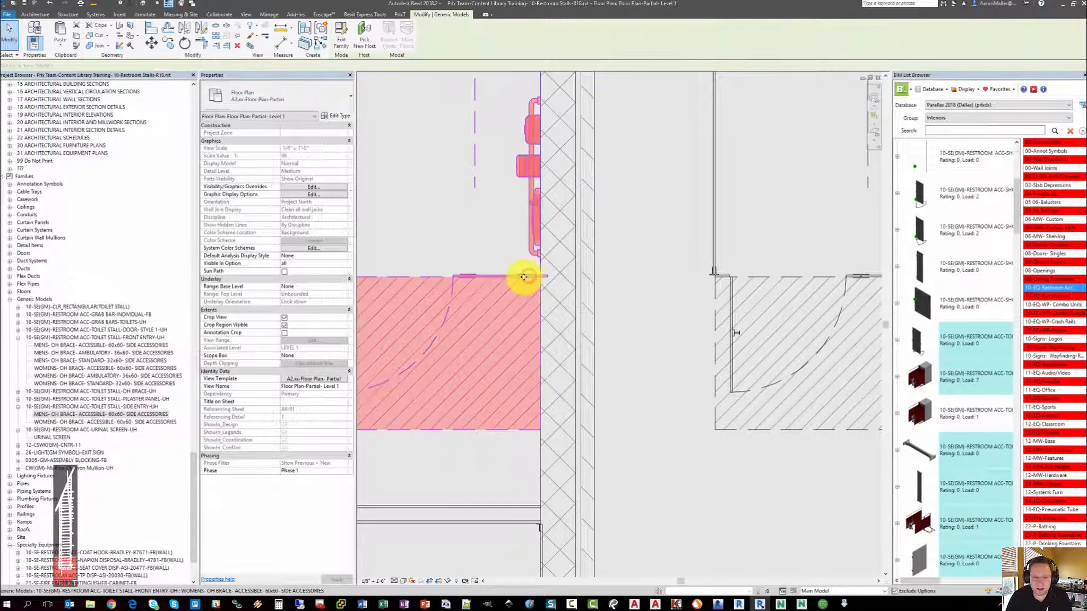
left_click(280, 225)
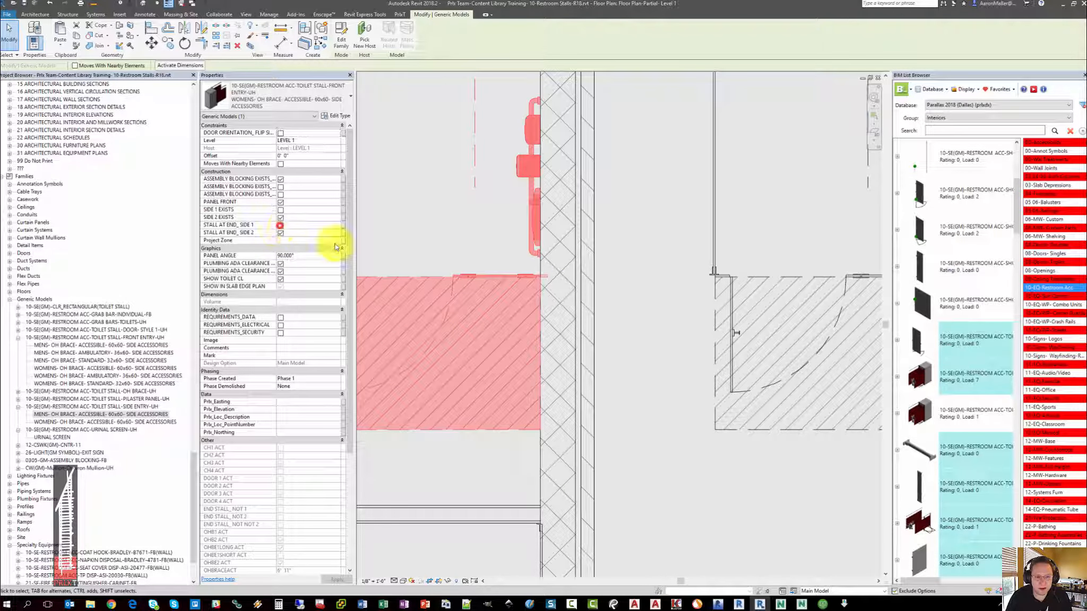
left_click(647, 265)
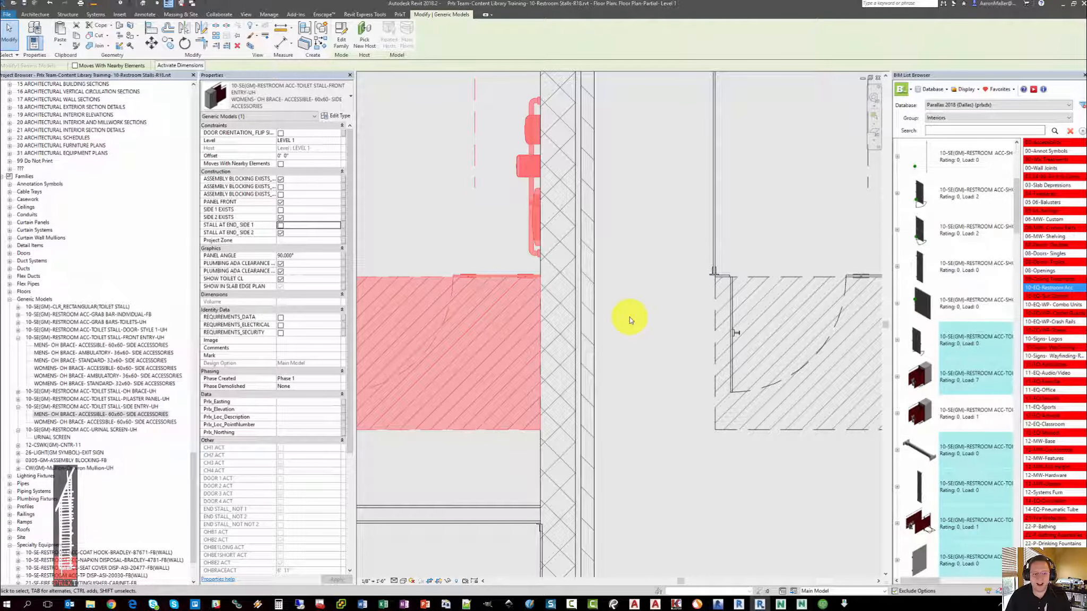
Step: Delete the detached accessible stall on the far side of the hatched wall
scroll(630, 317, "down", 3)
middle_click_drag(626, 308, 691, 292)
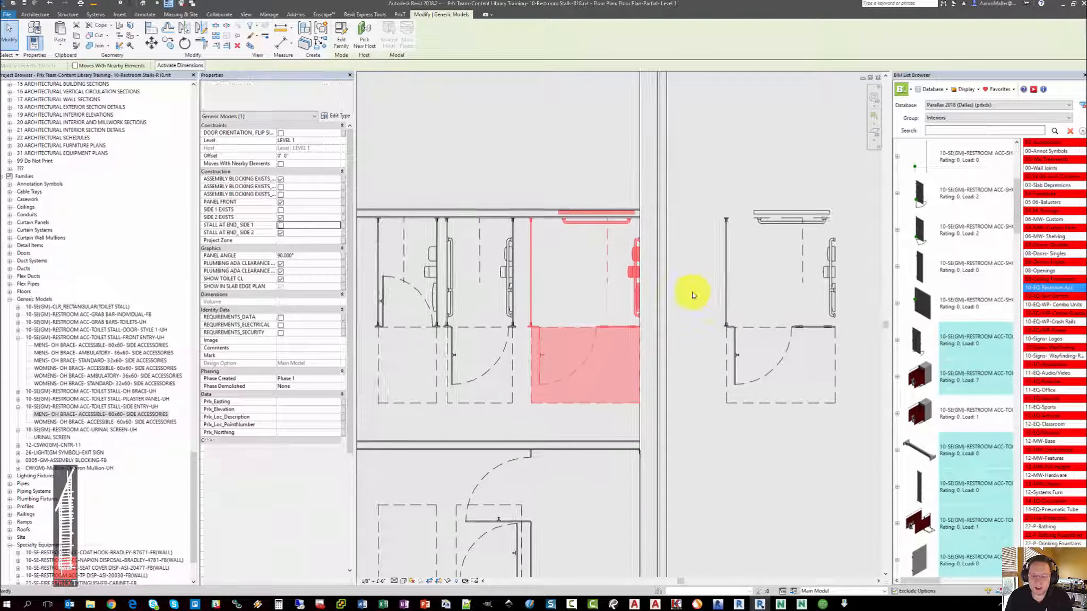
left_click(723, 243)
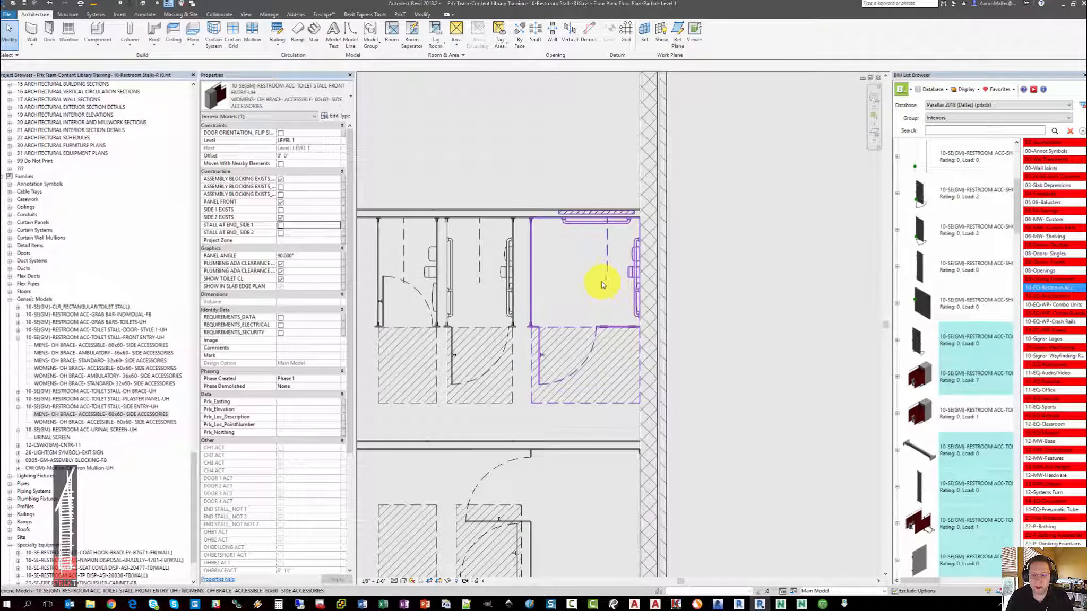
Step: Select the accessible stall against the wall and widen the properties display and its name column to show full parameter names
scroll(611, 281, "up", 4)
key("Escape")
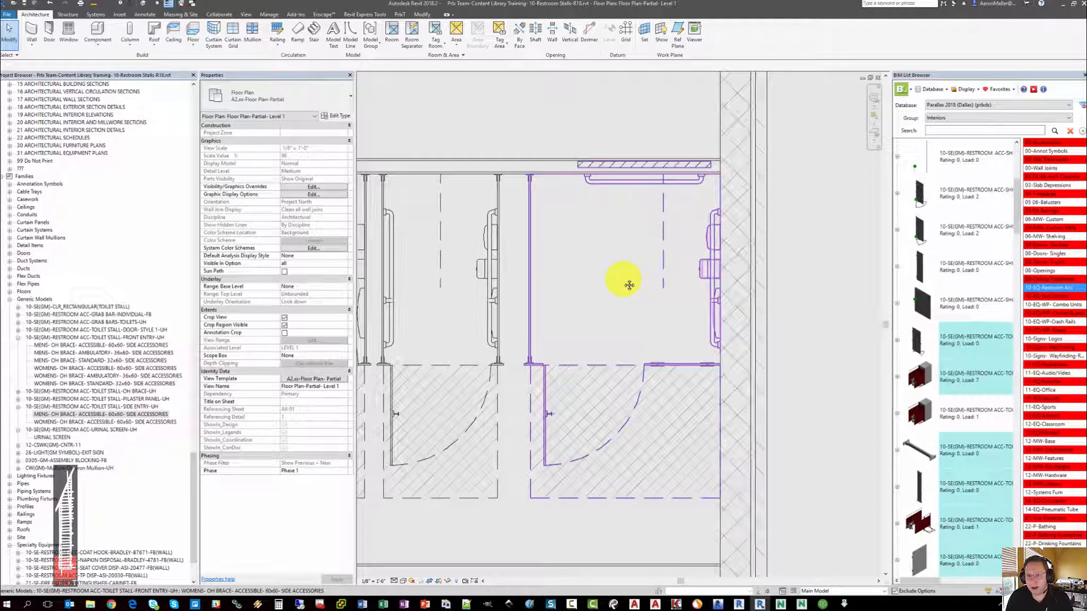
left_click(528, 218)
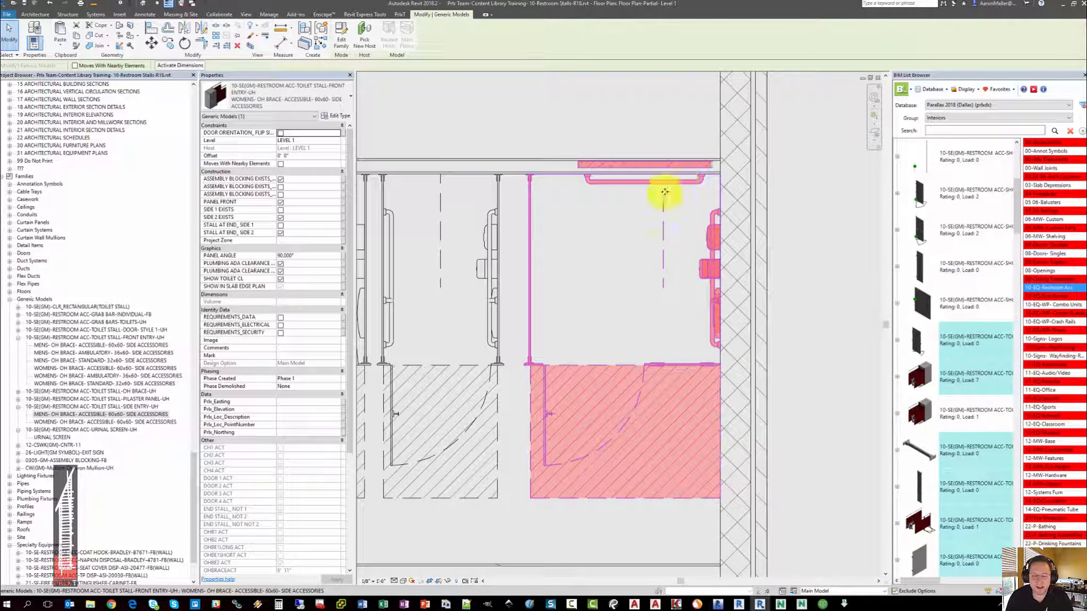
left_click(395, 218)
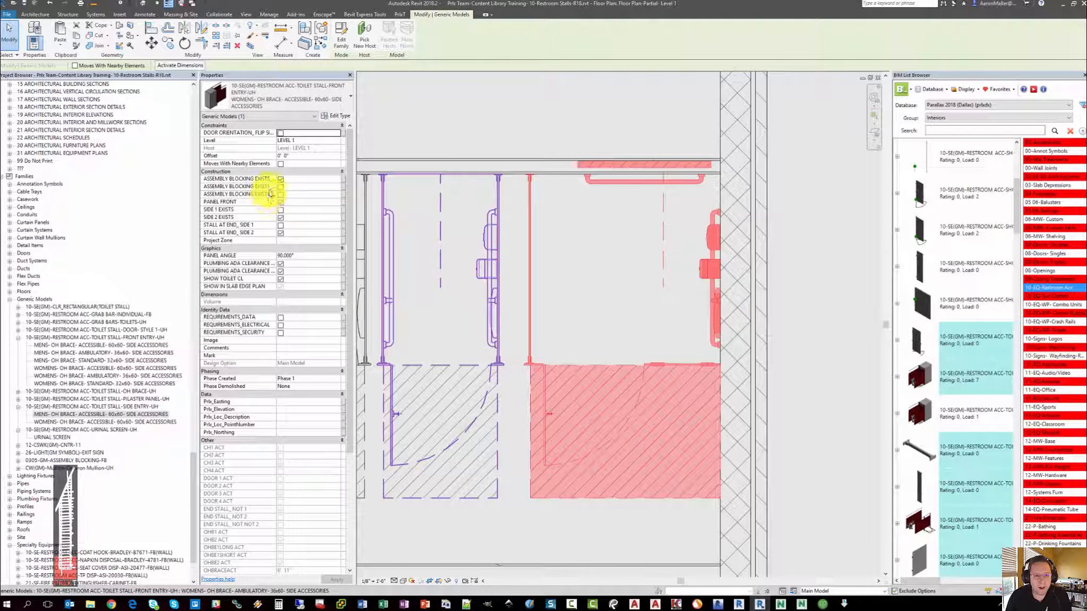
left_click_drag(352, 150, 380, 151)
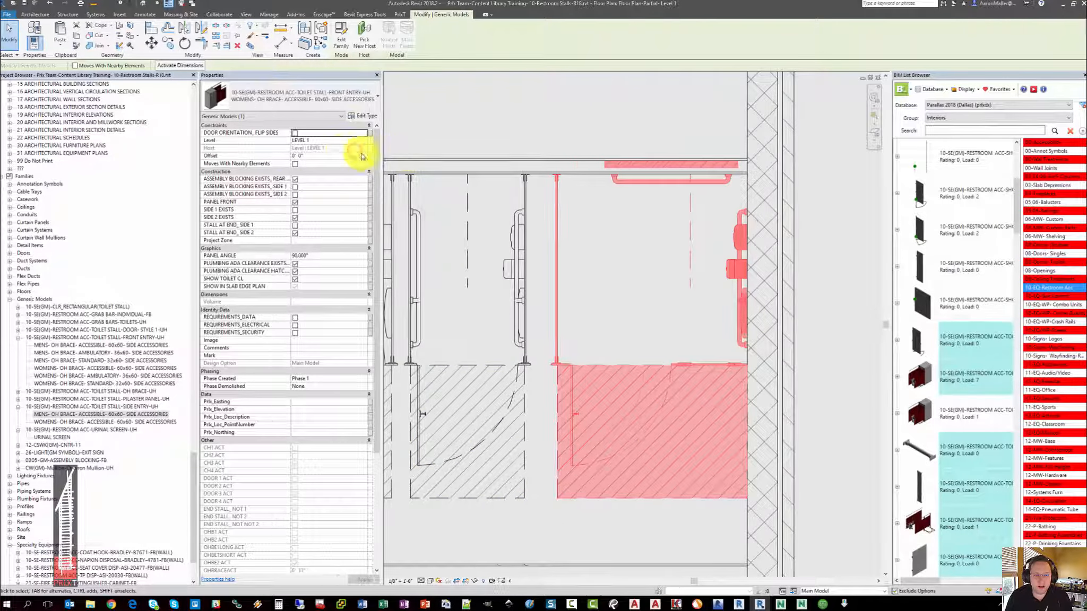
left_click_drag(291, 144, 303, 140)
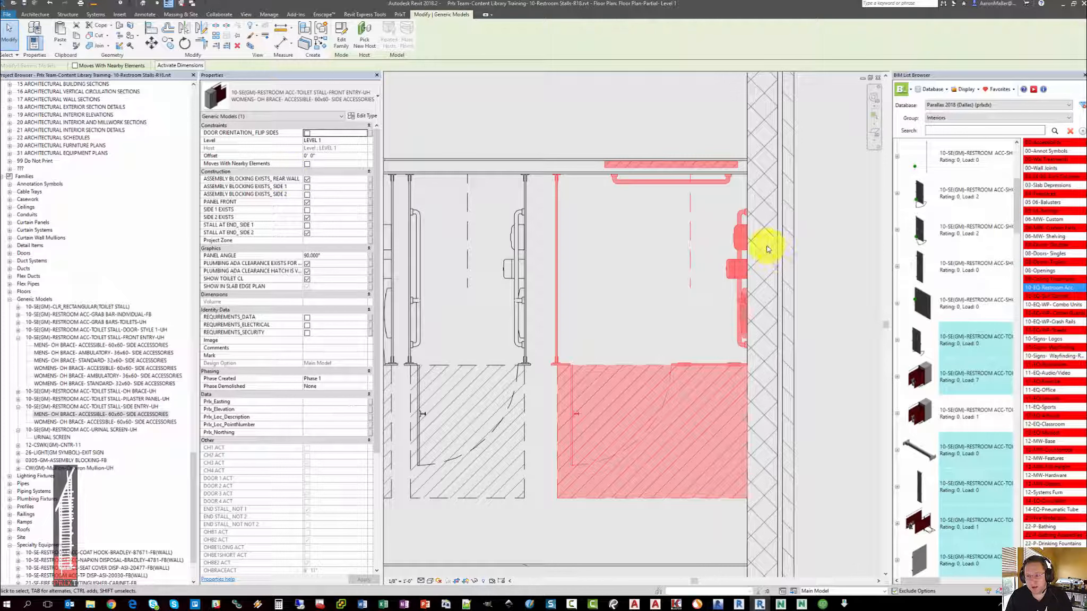
Step: Turn on ASSEMBLY BLOCKING EXISTS_SIDE 1 for the accessible stall as a trial, and turn it back off
left_click(306, 188)
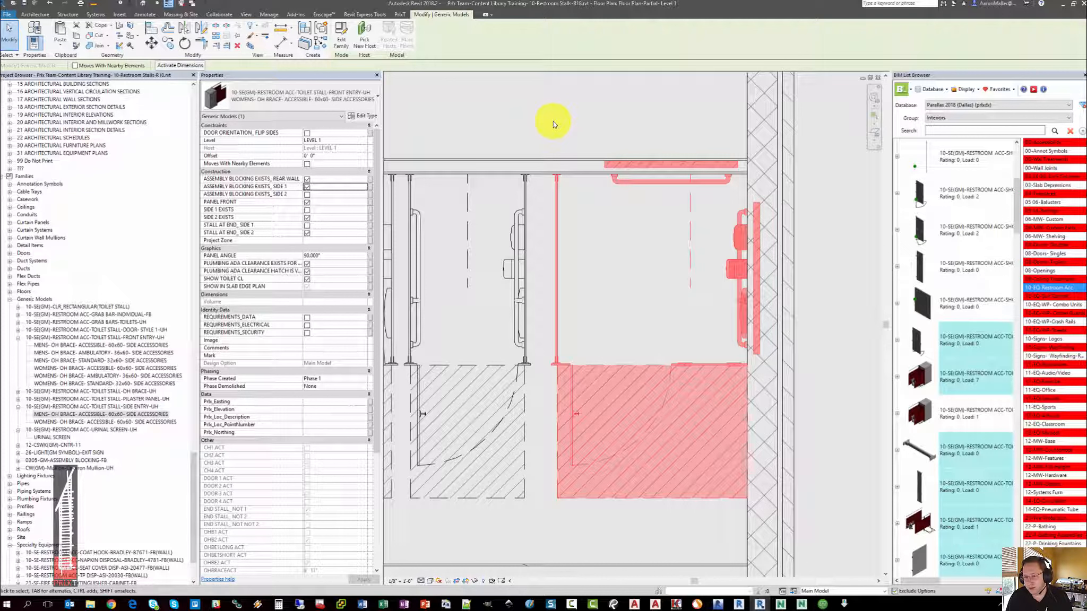
left_click(307, 188)
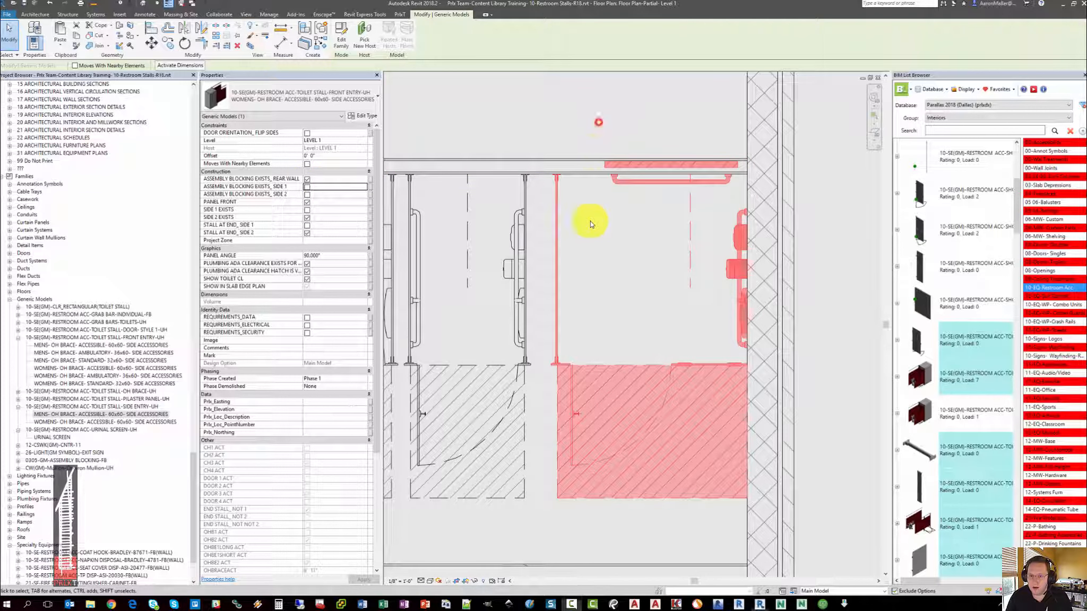
scroll(589, 231, "down", 3)
scroll(669, 225, "up", 5)
key("Escape")
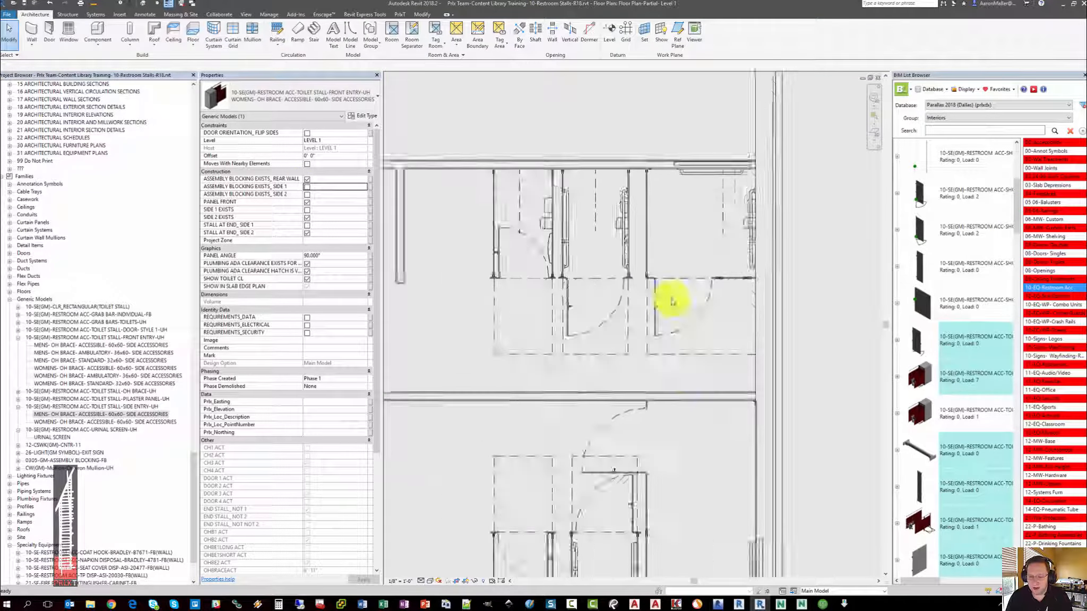
Step: Flip the accessible stall's door to the opposite side by enabling DOOR ORIENTATION_FLIP SIDES
scroll(690, 397, "up", 2)
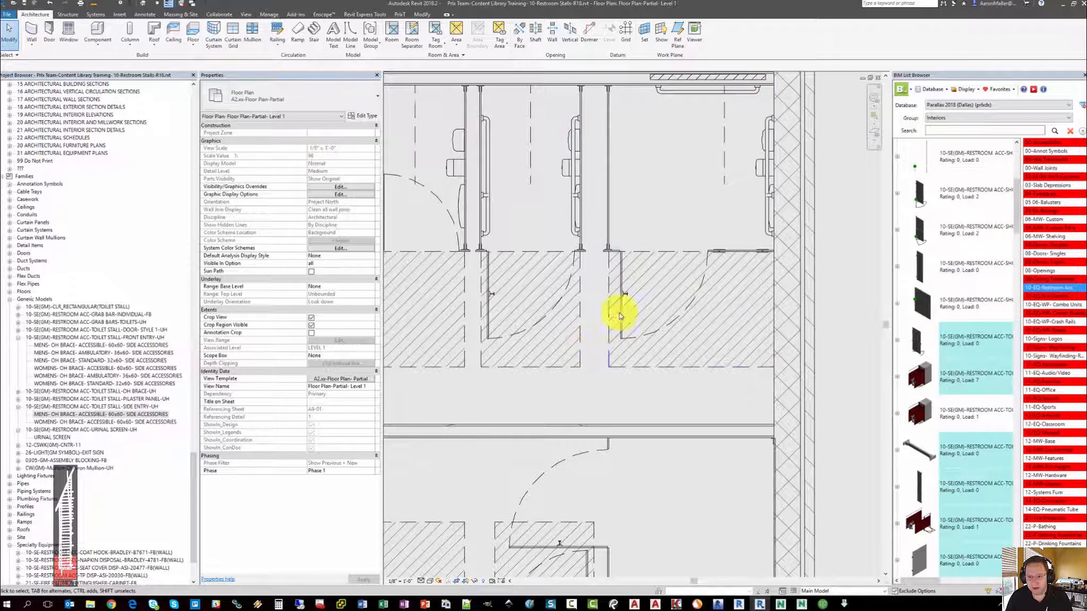
left_click(623, 280)
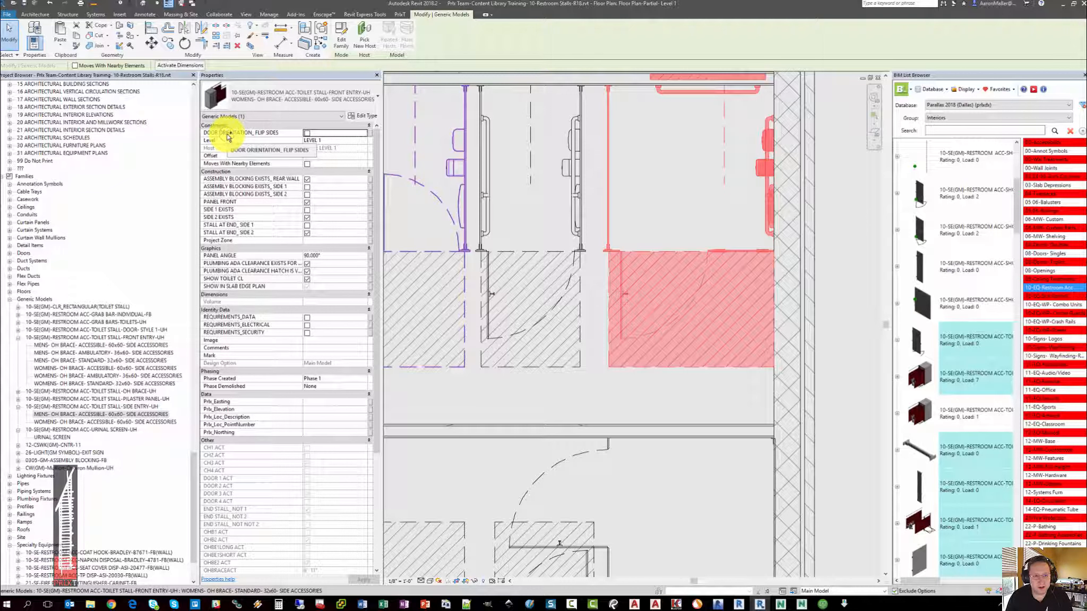
left_click(307, 132)
left_click(654, 182)
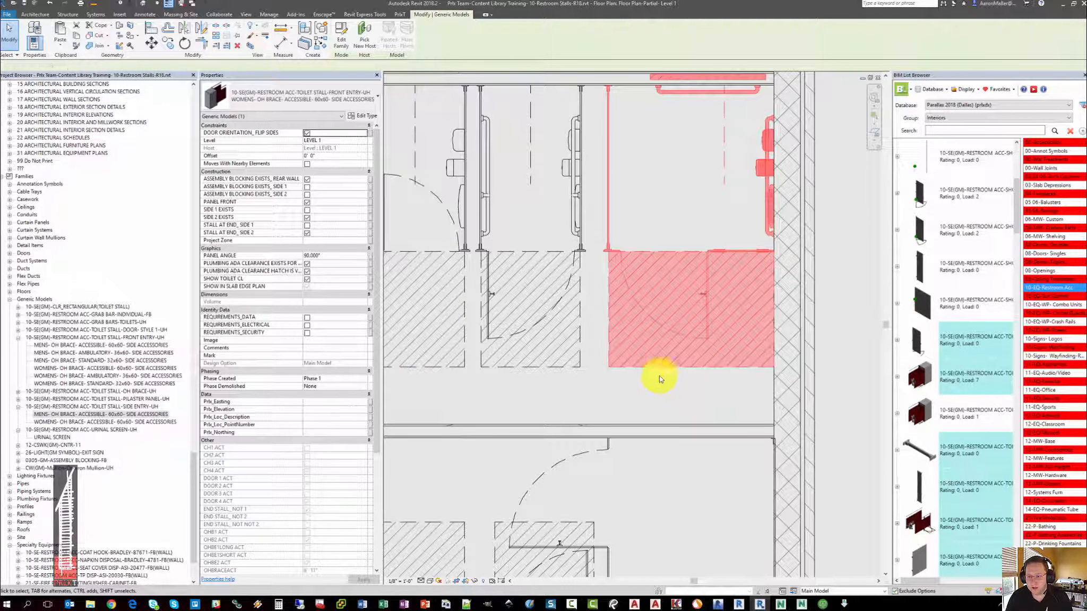
middle_click_drag(666, 310, 663, 321)
key("Escape")
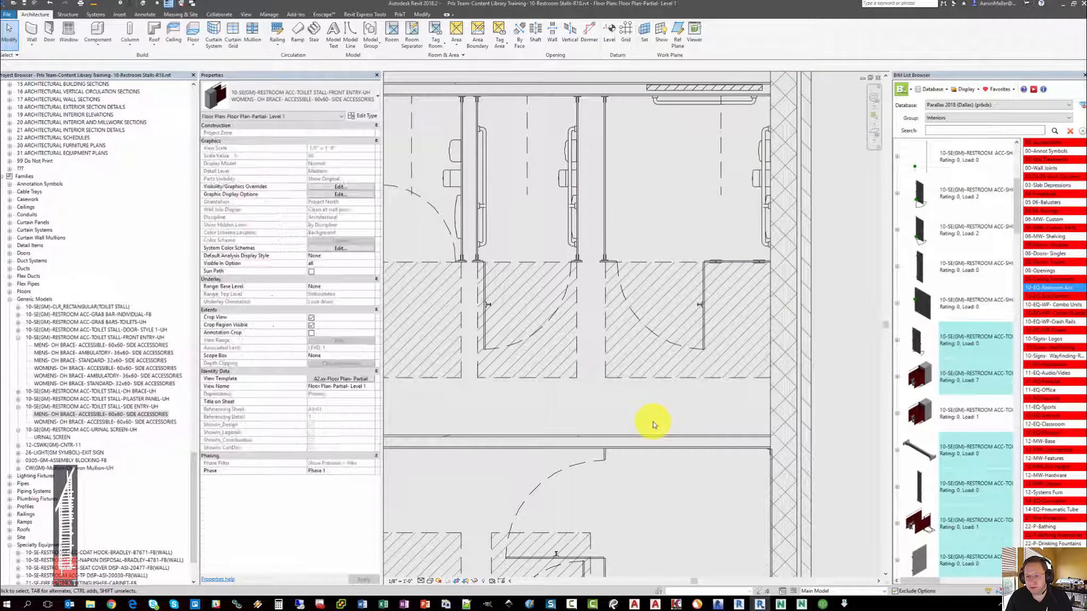
Step: Set the accessible stall's door PANEL ANGLE to 45 degrees
scroll(658, 342, "down", 3)
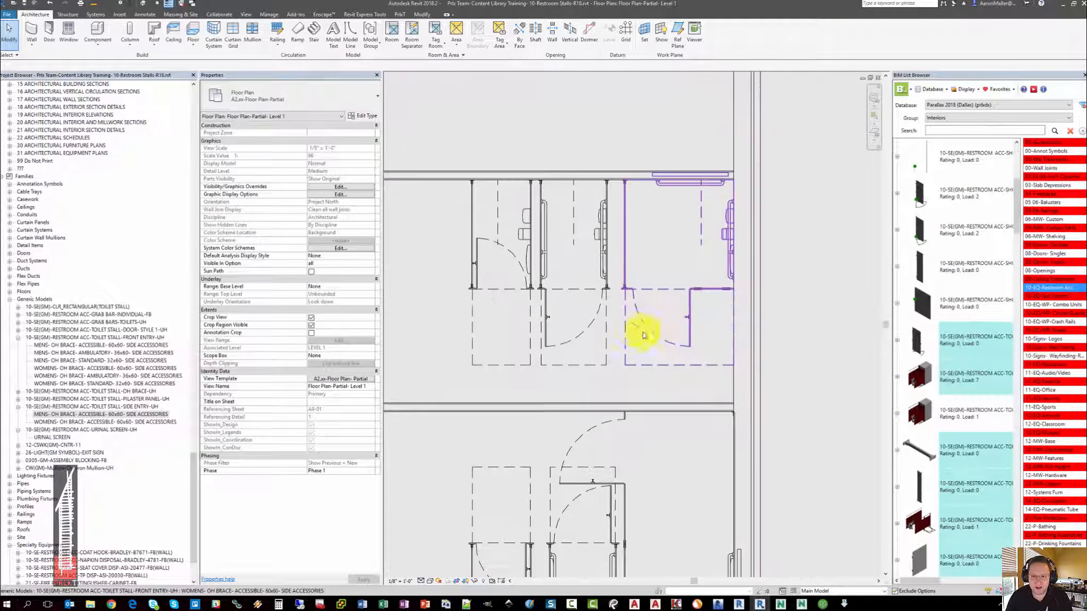
left_click(687, 308)
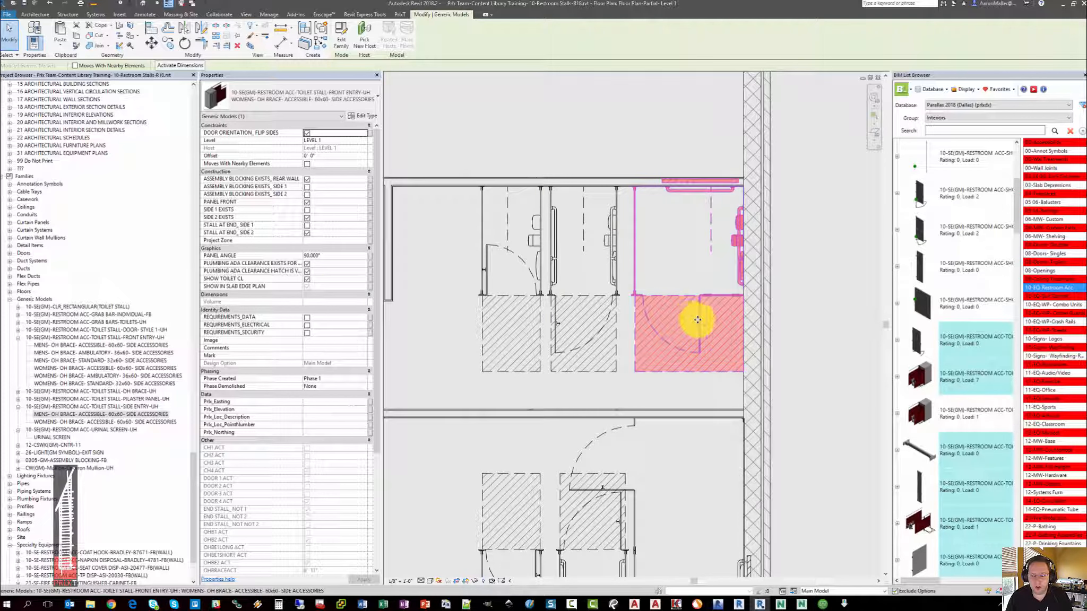
left_click(344, 257)
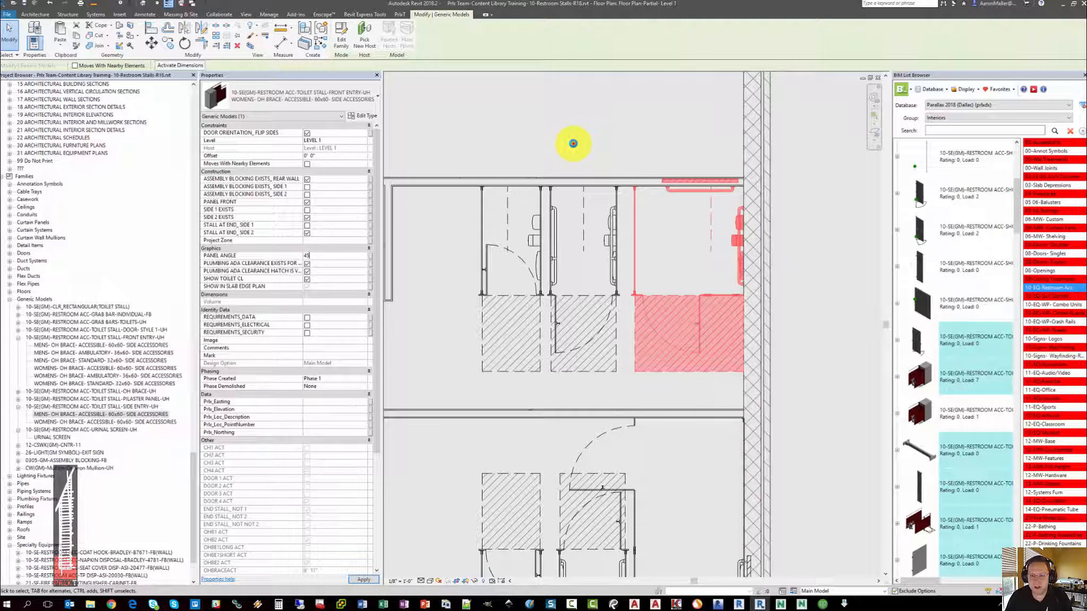
type("45")
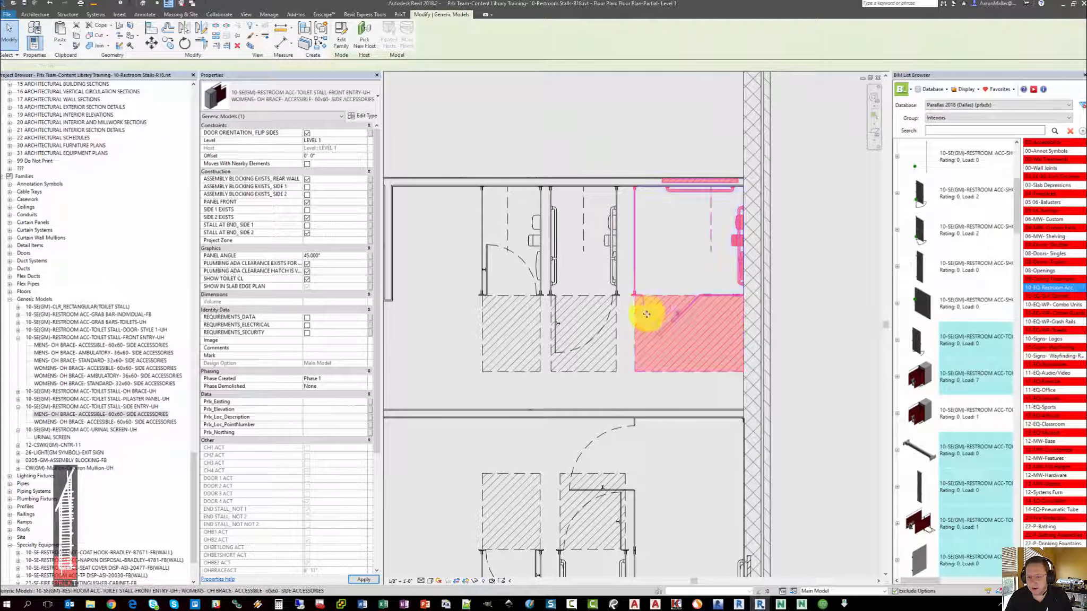
scroll(682, 335, "up", 4)
key("Escape")
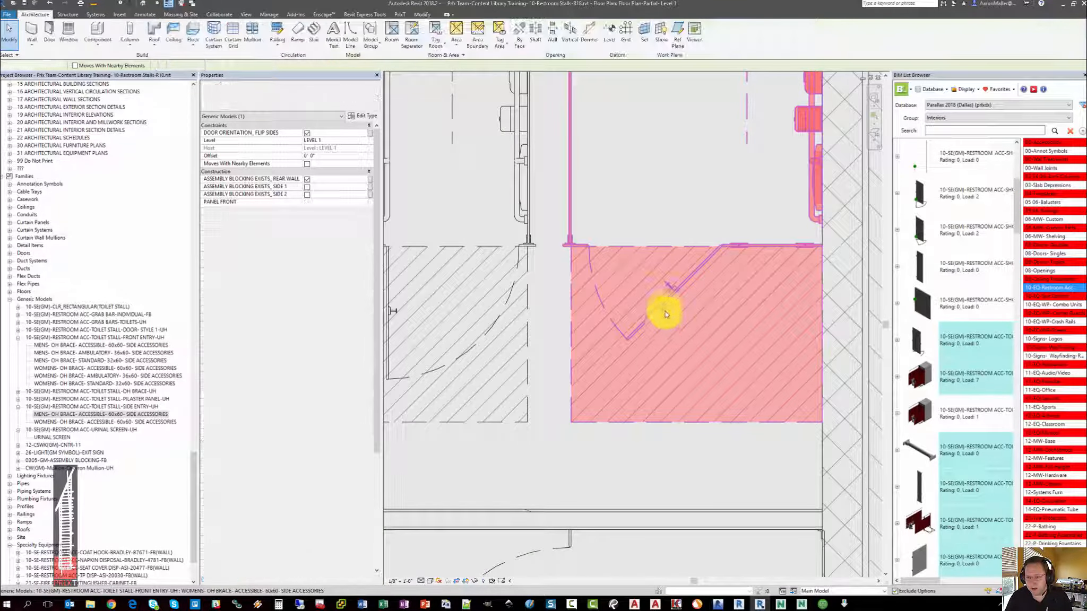
Step: Inspect the accessible stall's angled door and coat hook in the 3D view, and return to the Level 1 floor plan
left_click(669, 287)
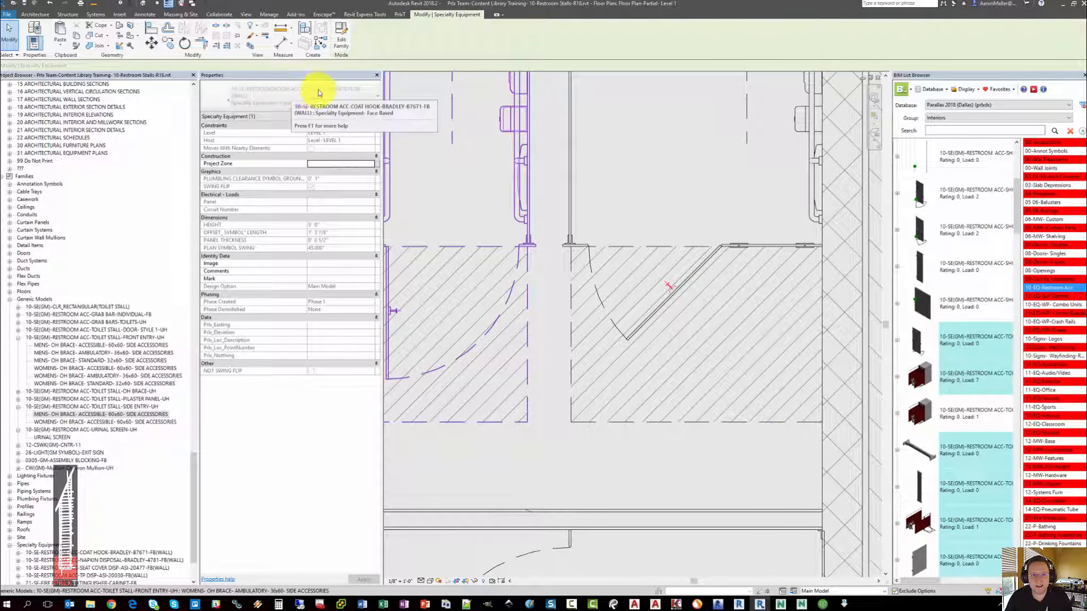
key("Escape")
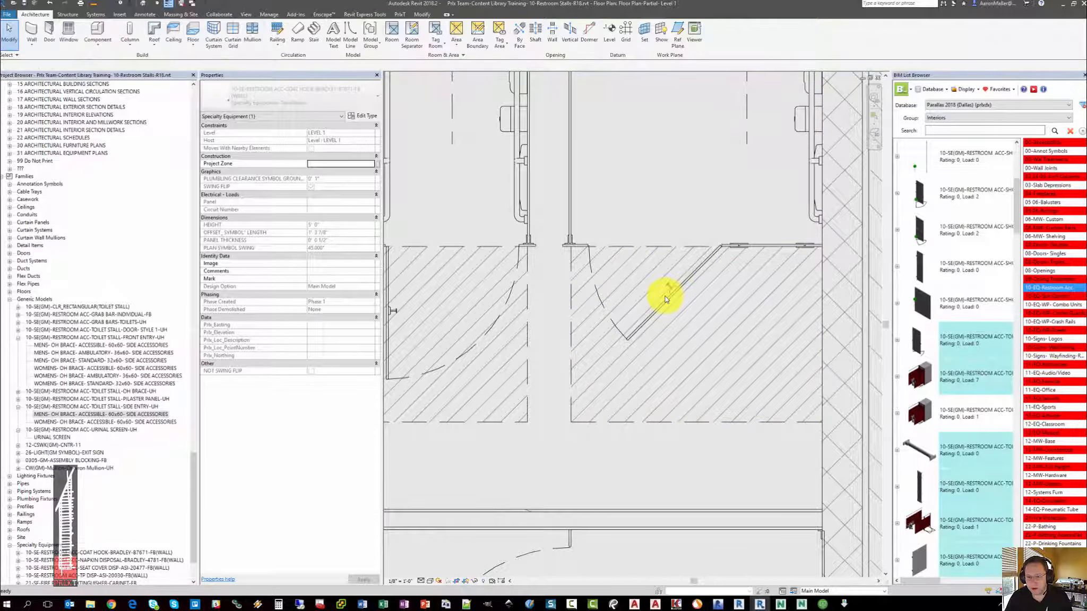
scroll(628, 293, "down", 3)
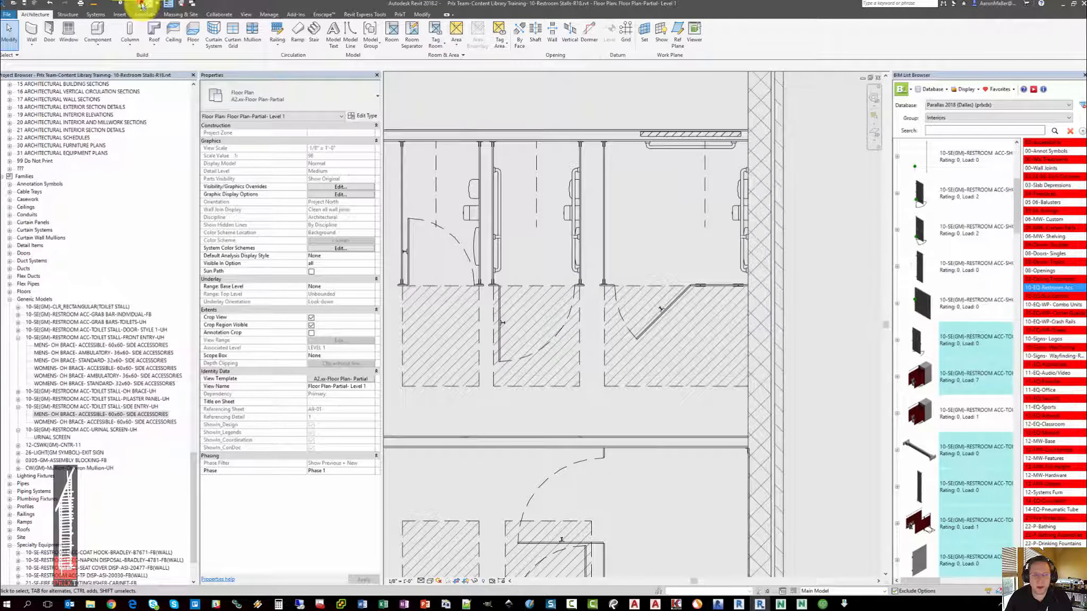
key("Escape")
key("ctrl+Tab")
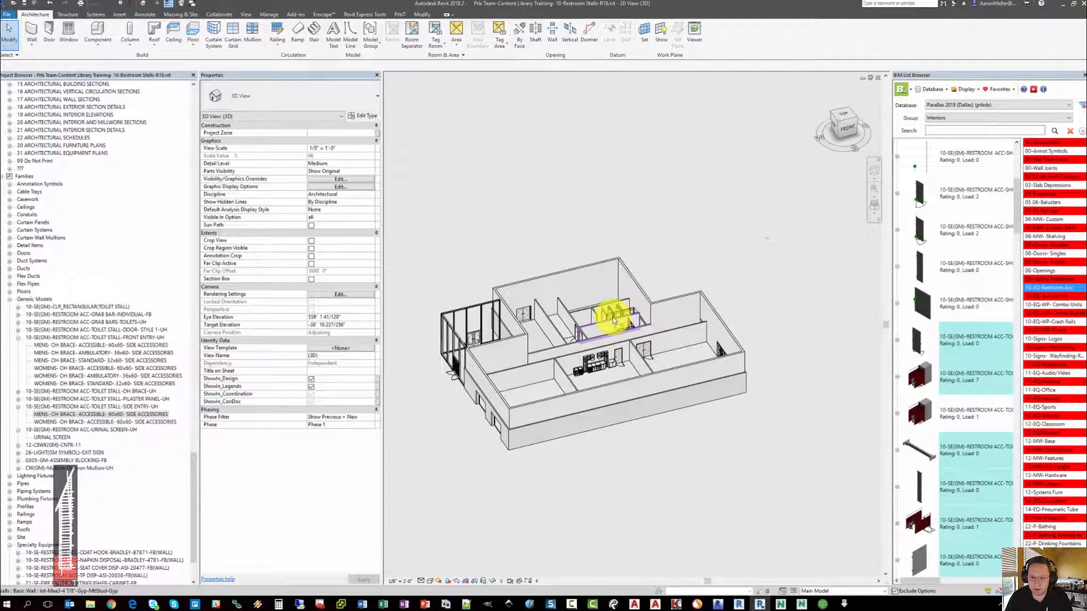
scroll(627, 339, "up", 5)
middle_click_drag(636, 353, 647, 381, "shift")
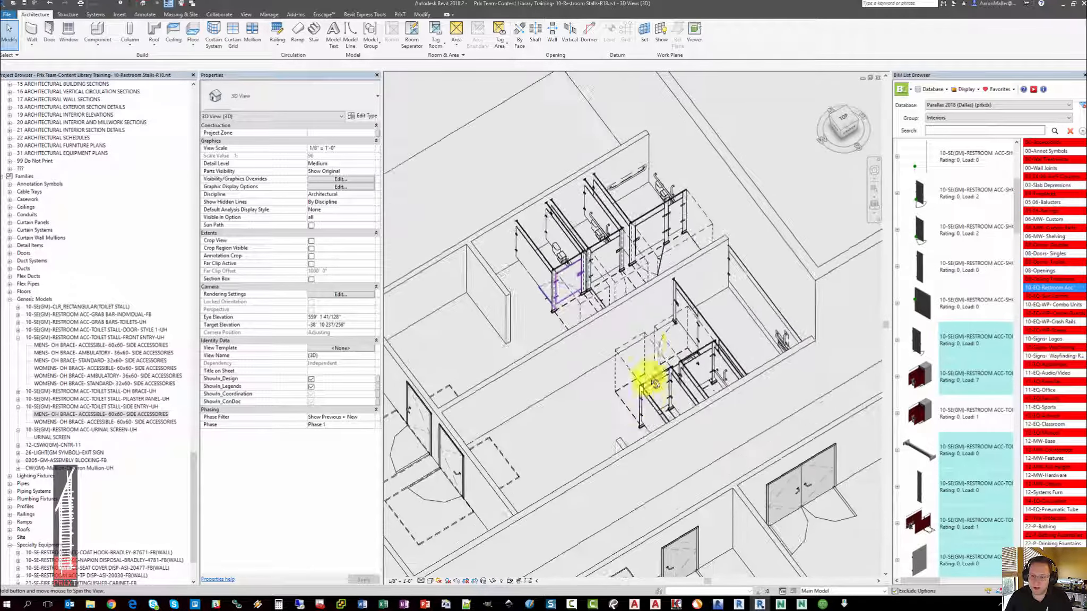
scroll(654, 235, "up", 6)
left_click(647, 294)
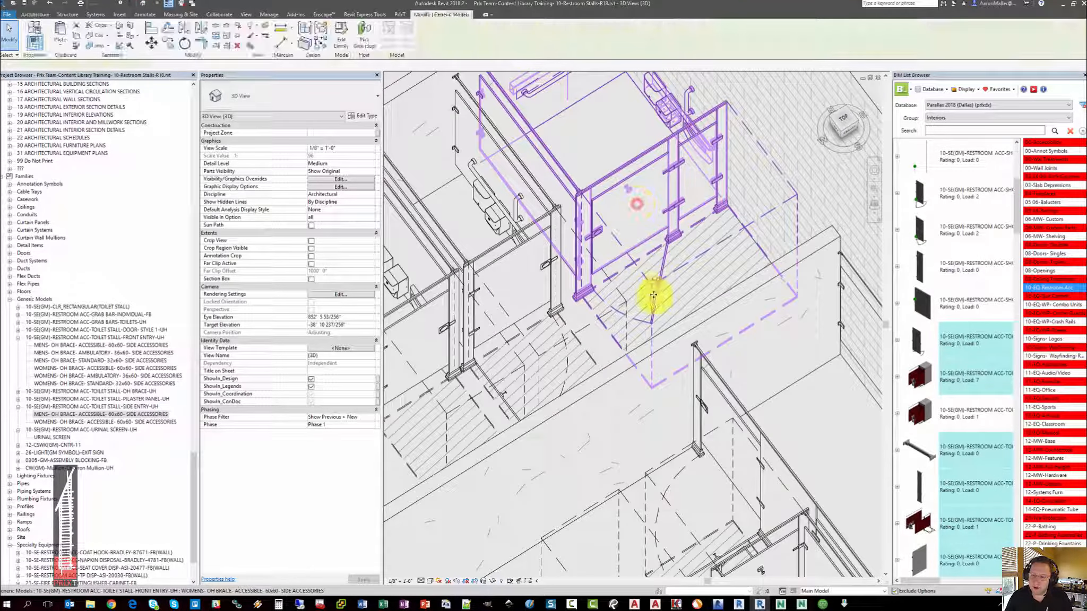
middle_click_drag(638, 296, 520, 267, "shift")
key("ctrl+Tab")
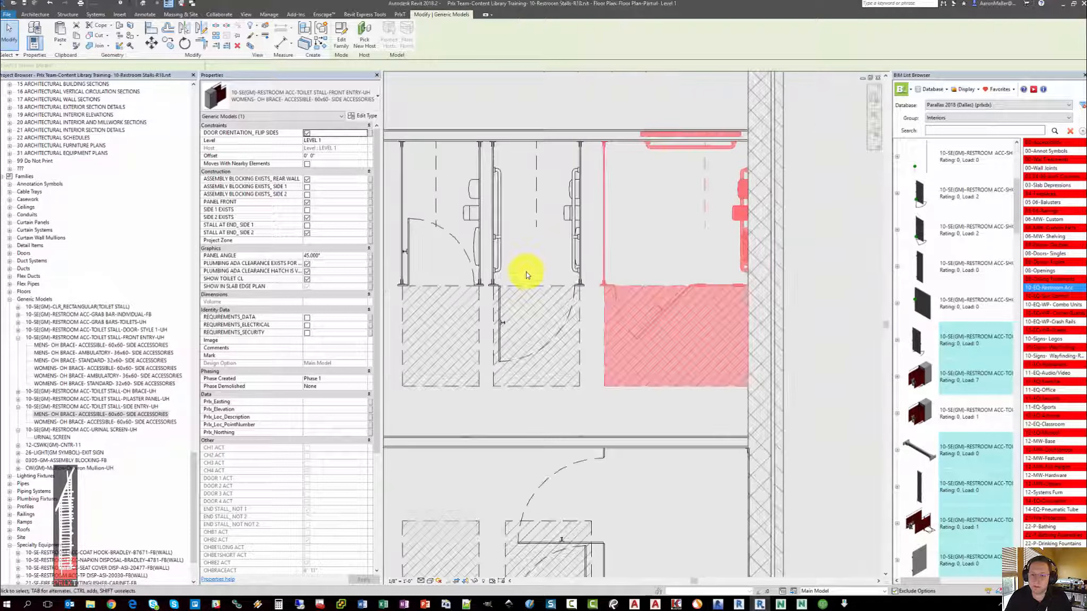
key("Escape")
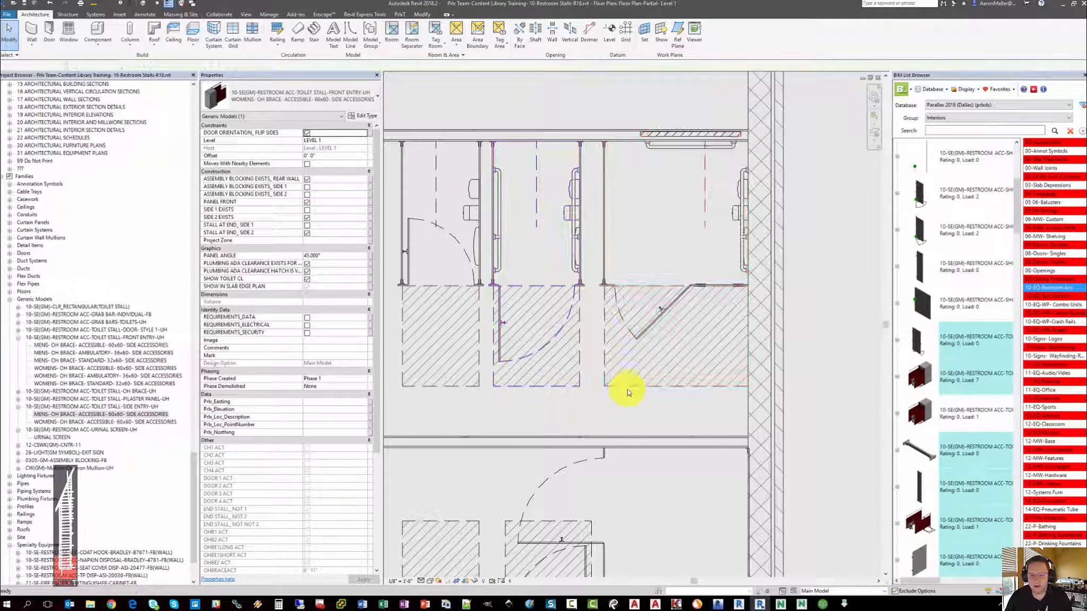
Step: Turn off the PLUMBING ADA CLEARANCE HATCH visibility for the accessible stall as a trial, and turn it back on
middle_click_drag(642, 348, 662, 302)
left_click(630, 304)
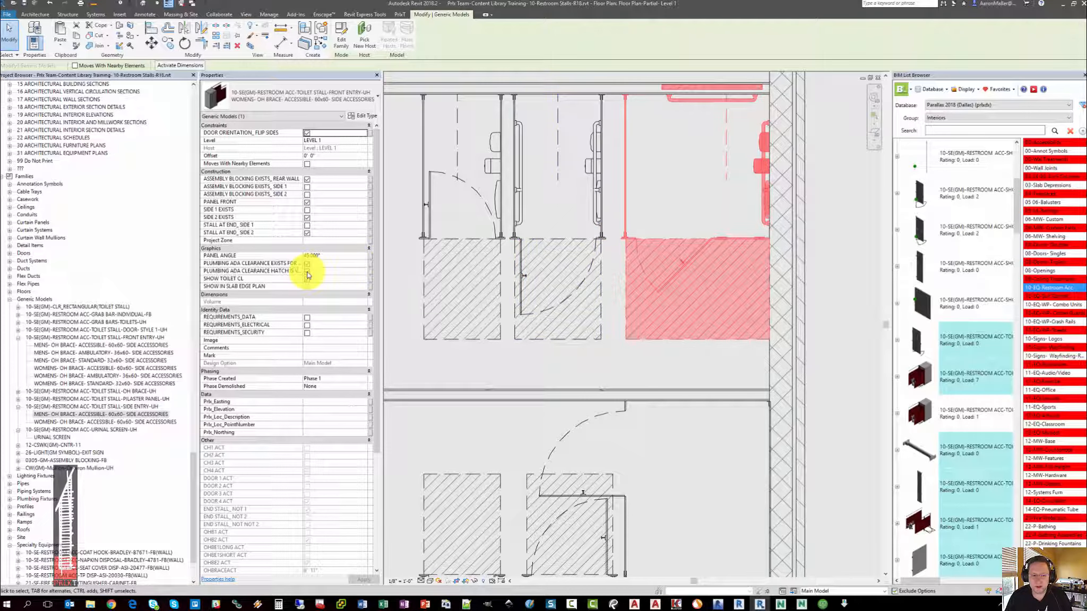
left_click(306, 271)
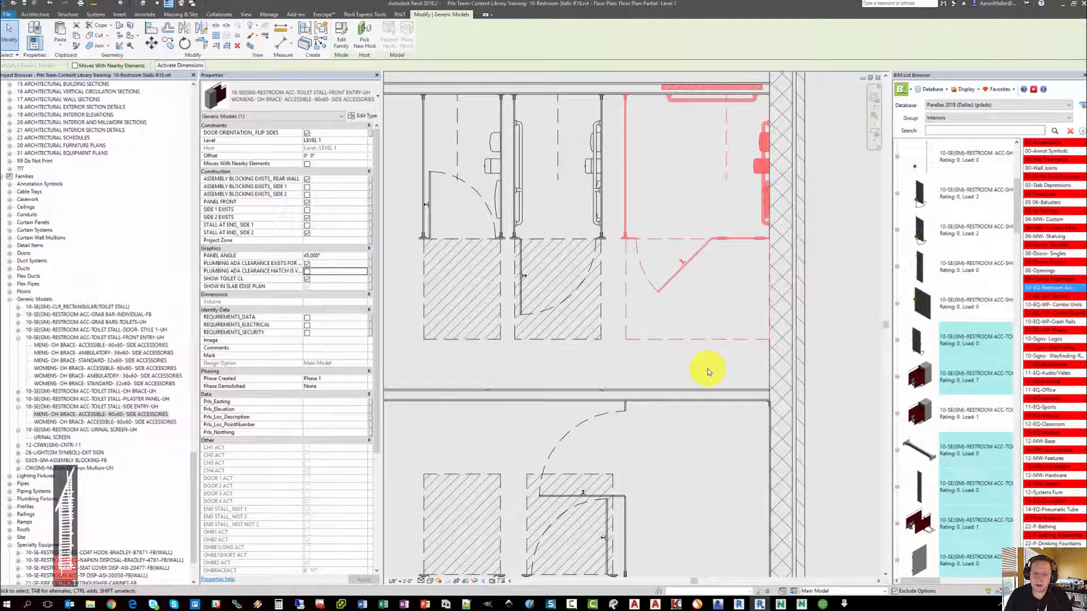
left_click(307, 271)
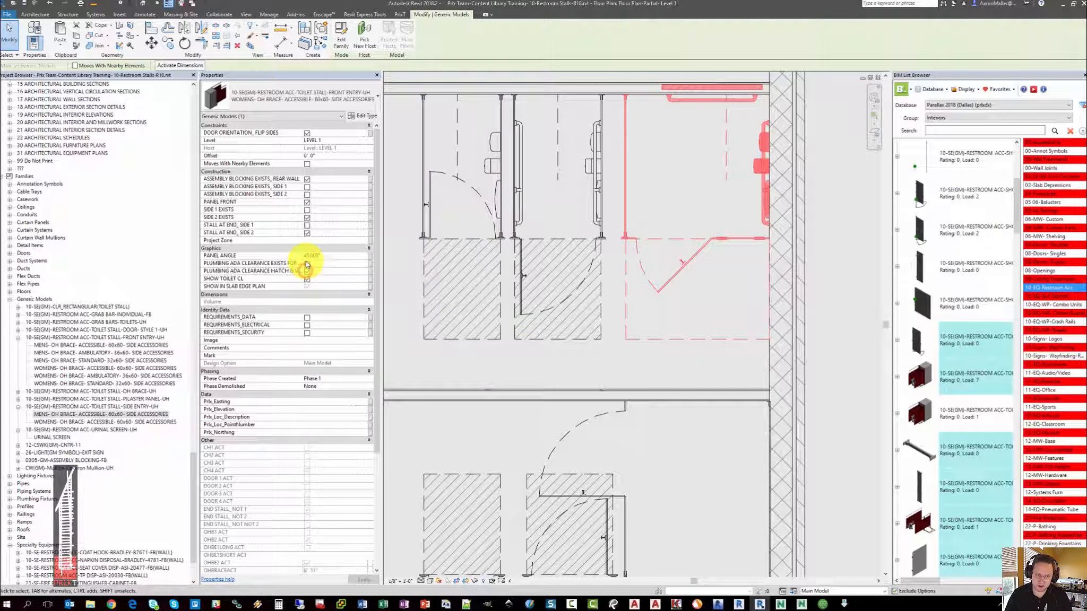
left_click(709, 183)
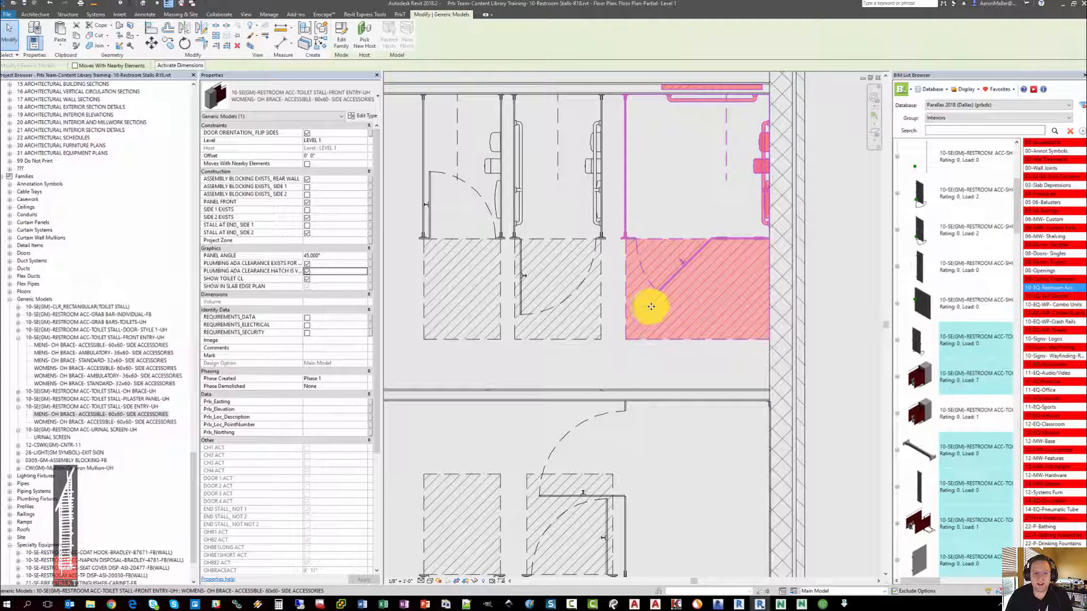
scroll(655, 276, "down", 3)
key("Escape")
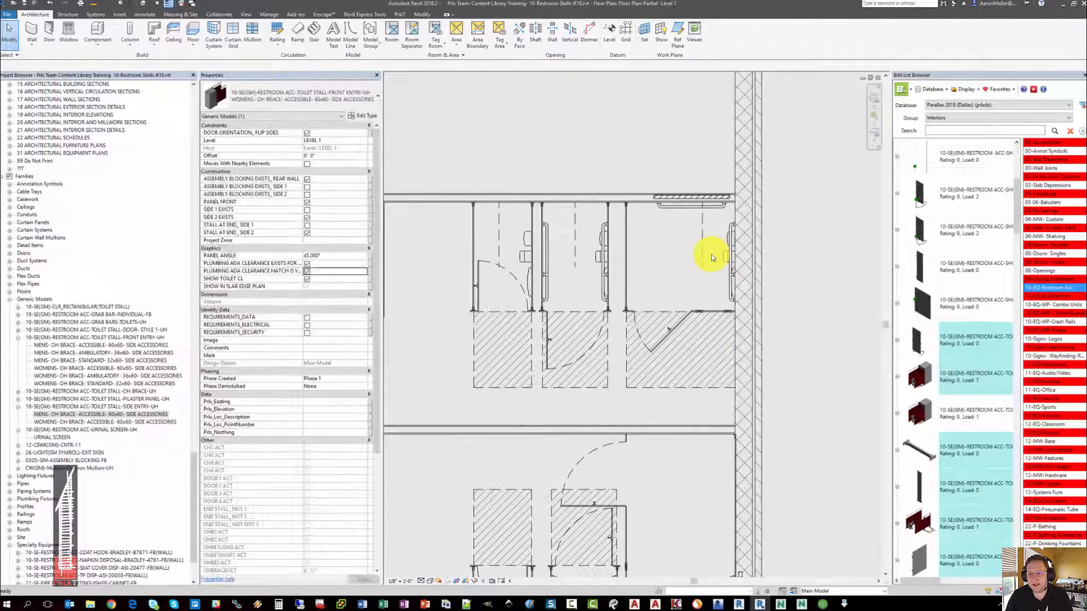
Step: Hide the accessible stall's toilet centerline by disabling SHOW TOILET CL
scroll(711, 258, "up", 2)
middle_click_drag(705, 260, 679, 295)
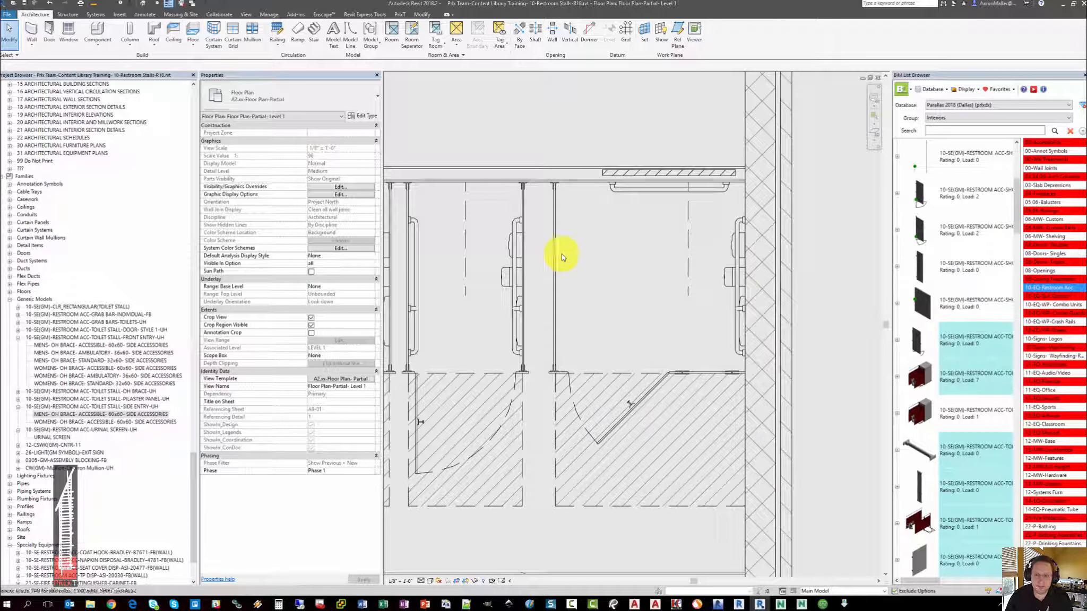
left_click(553, 230)
scroll(582, 267, "down", 2)
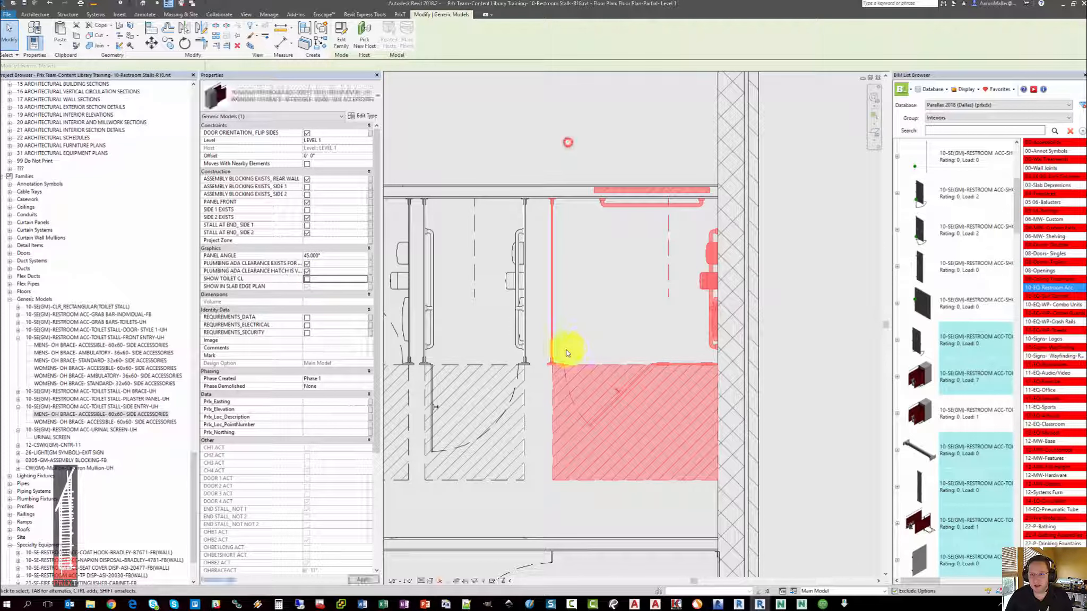
left_click(607, 299)
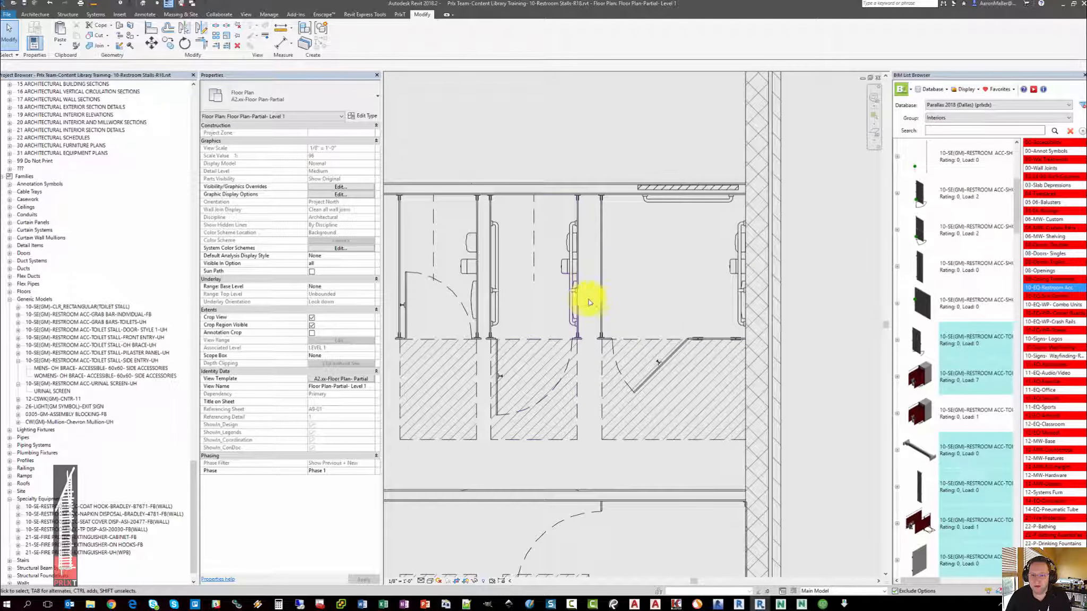
Step: Turn off STALL AT END_SIDE 2 for the accessible stall, on the side facing the ambulatory stall
middle_click_drag(587, 295, 655, 284)
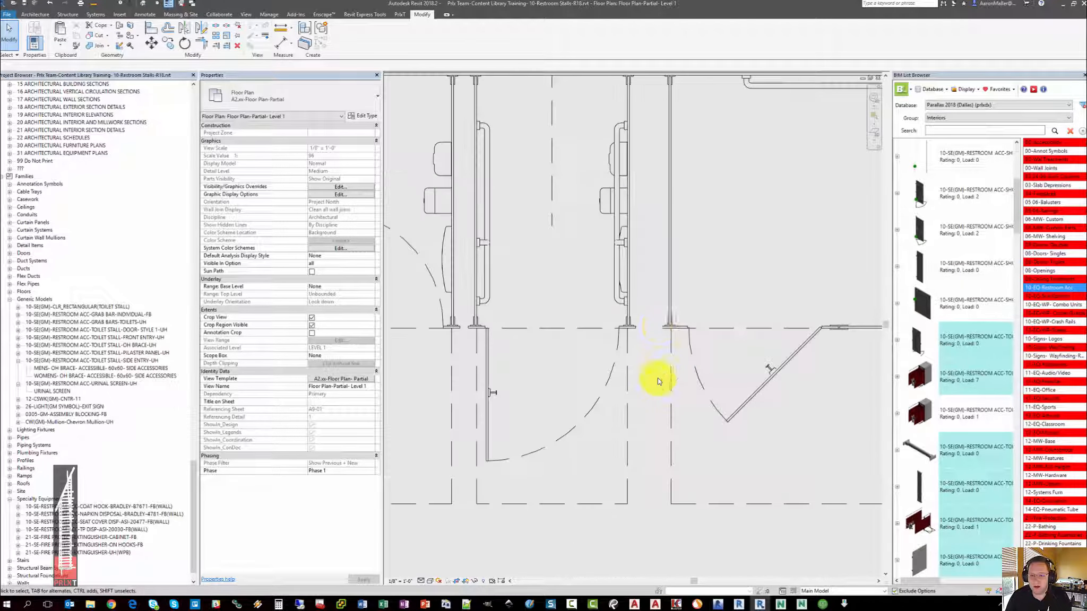
scroll(642, 329, "up", 1)
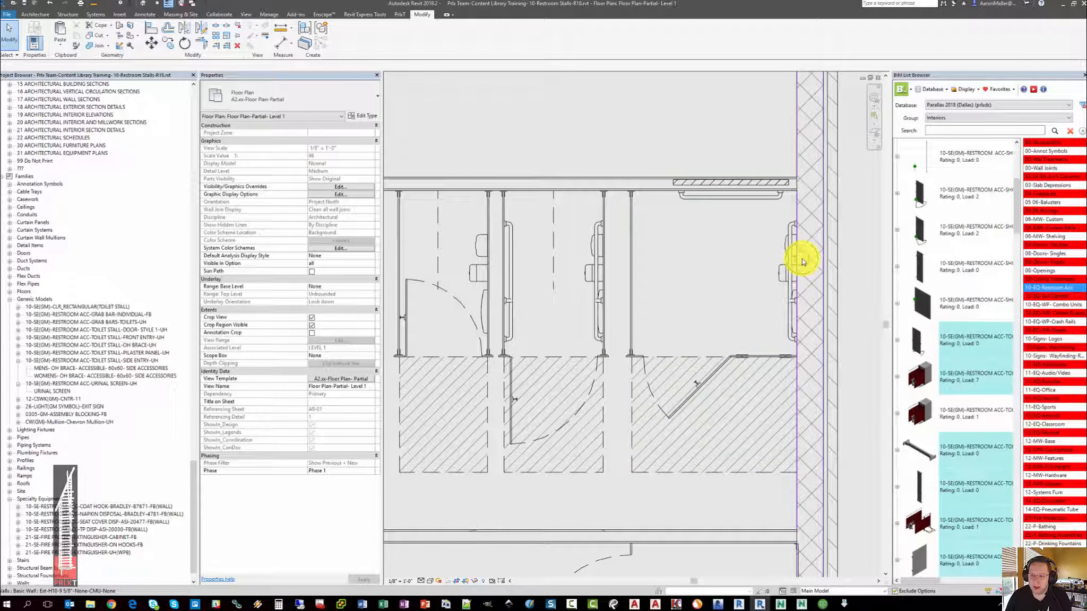
left_click(597, 327)
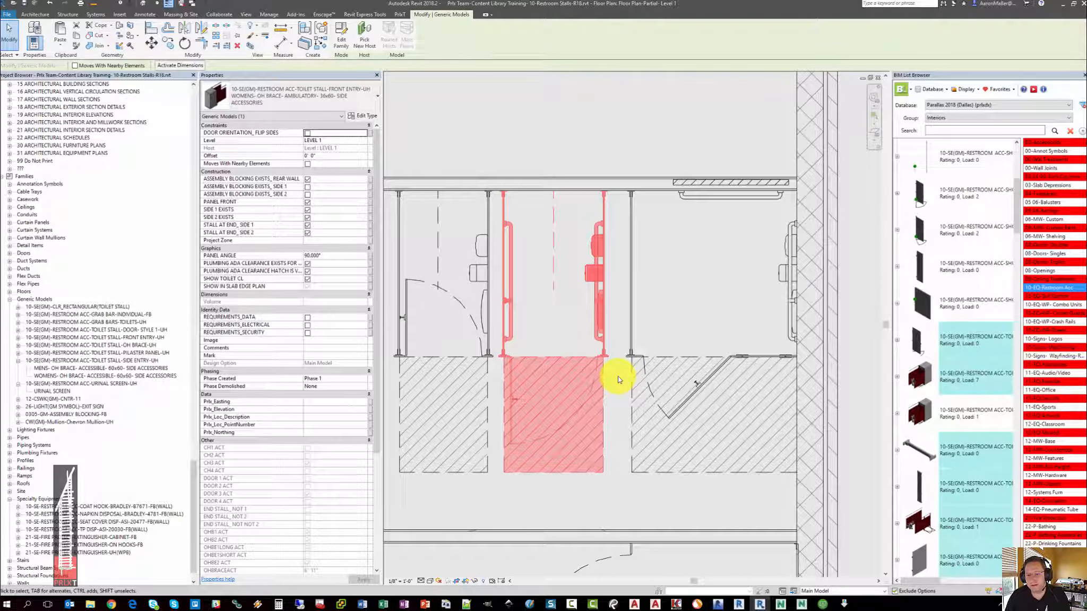
scroll(606, 357, "up", 3)
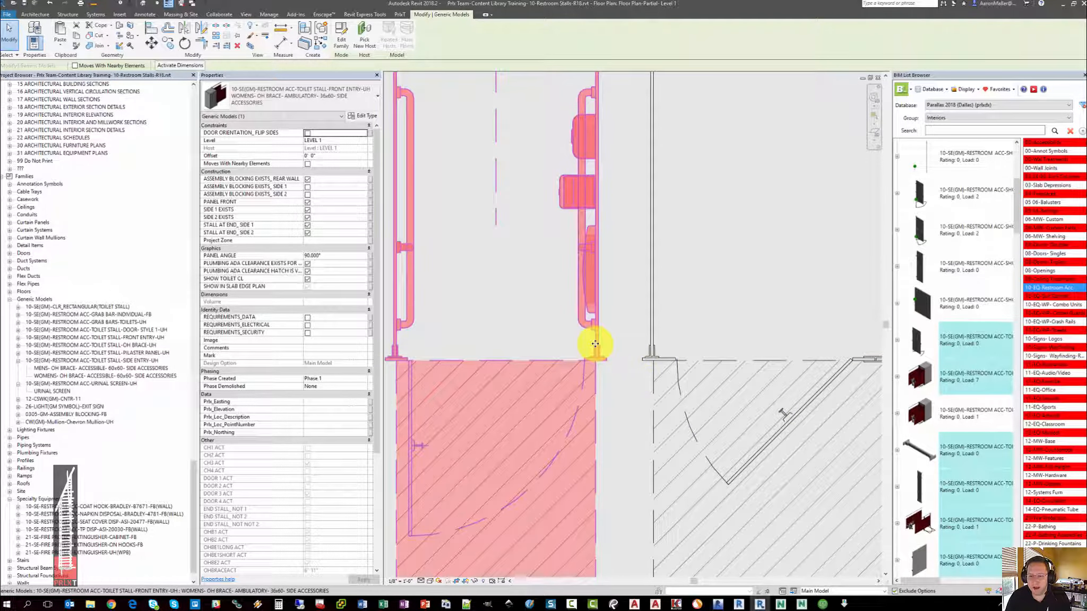
scroll(595, 344, "down", 4)
key("Escape")
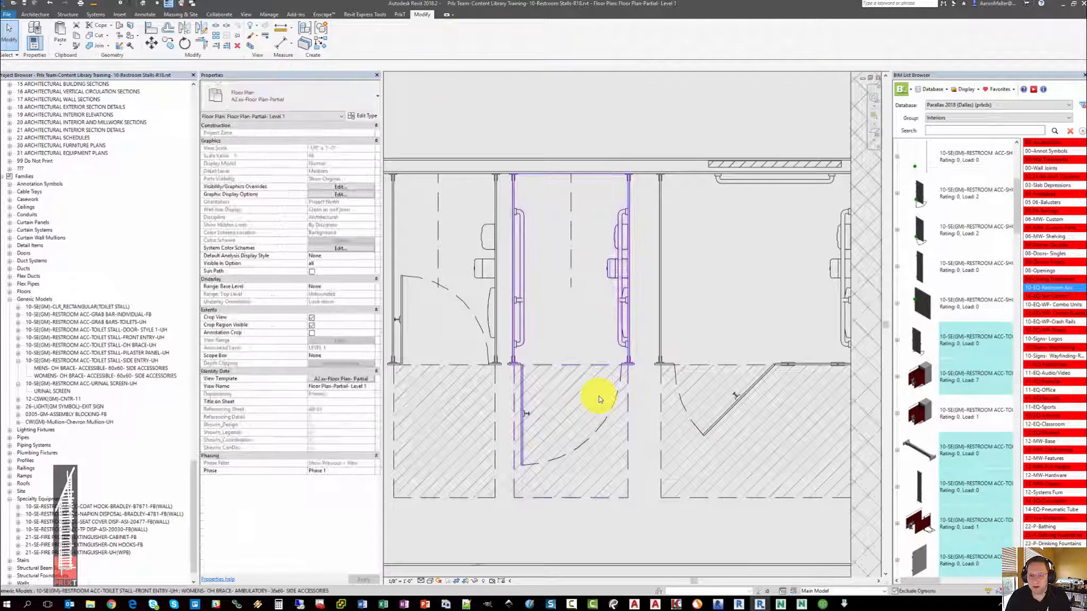
left_click(660, 344)
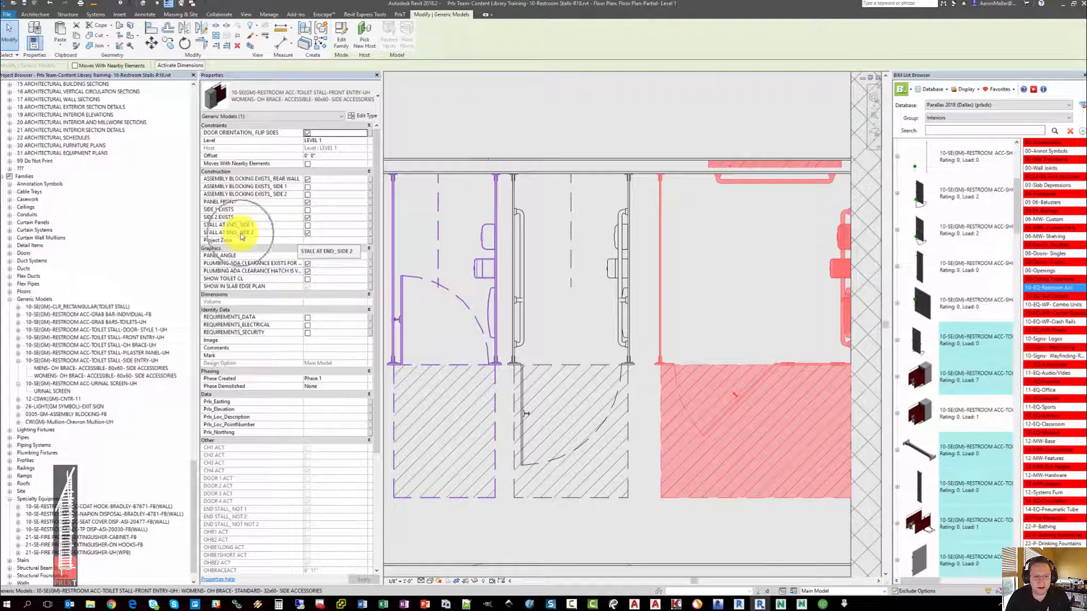
left_click(307, 232)
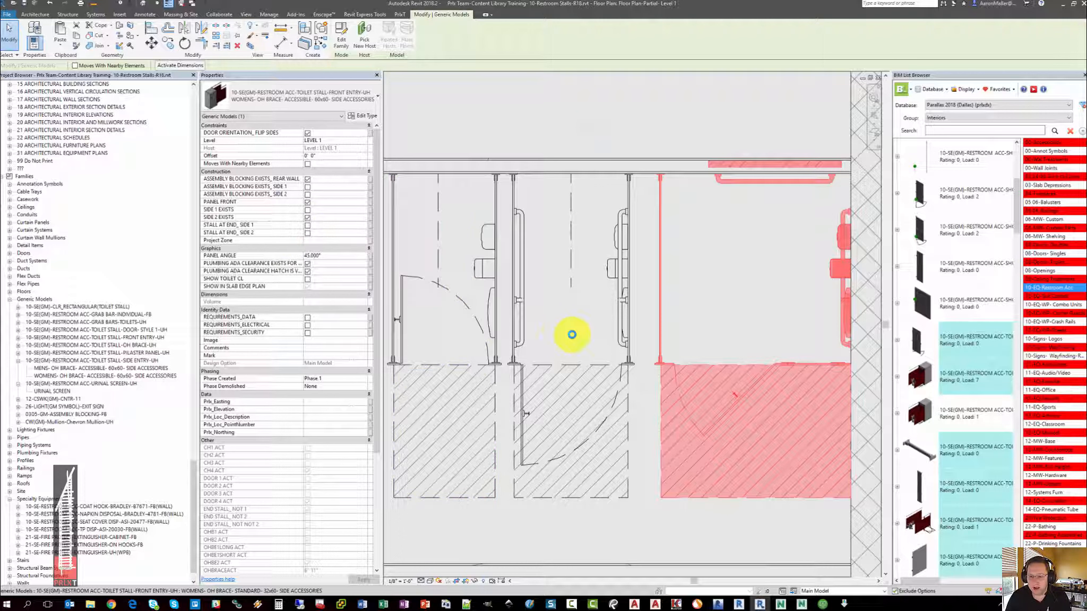
left_click(642, 452)
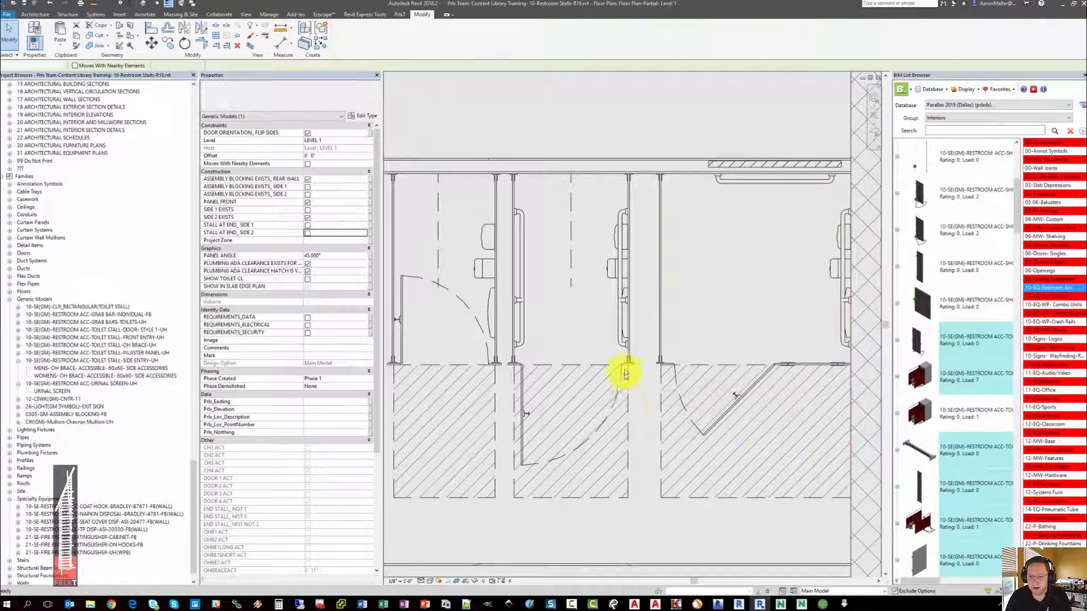
Step: Turn off STALL AT END_SIDE 1, STALL AT END_SIDE 2 and SIDE 1 EXISTS for the ambulatory stall
left_click(626, 353)
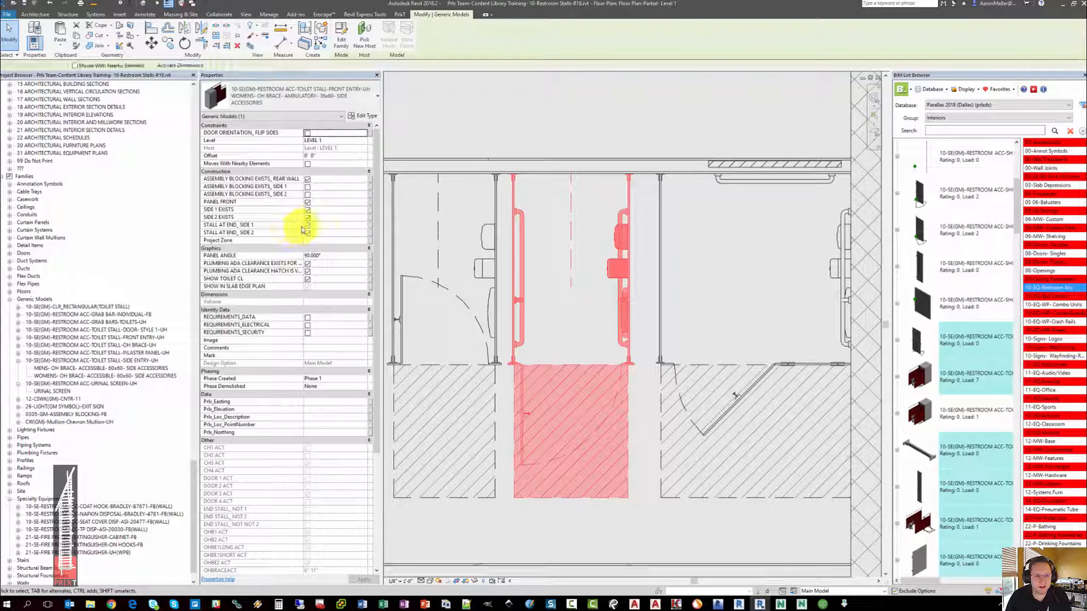
left_click(308, 225)
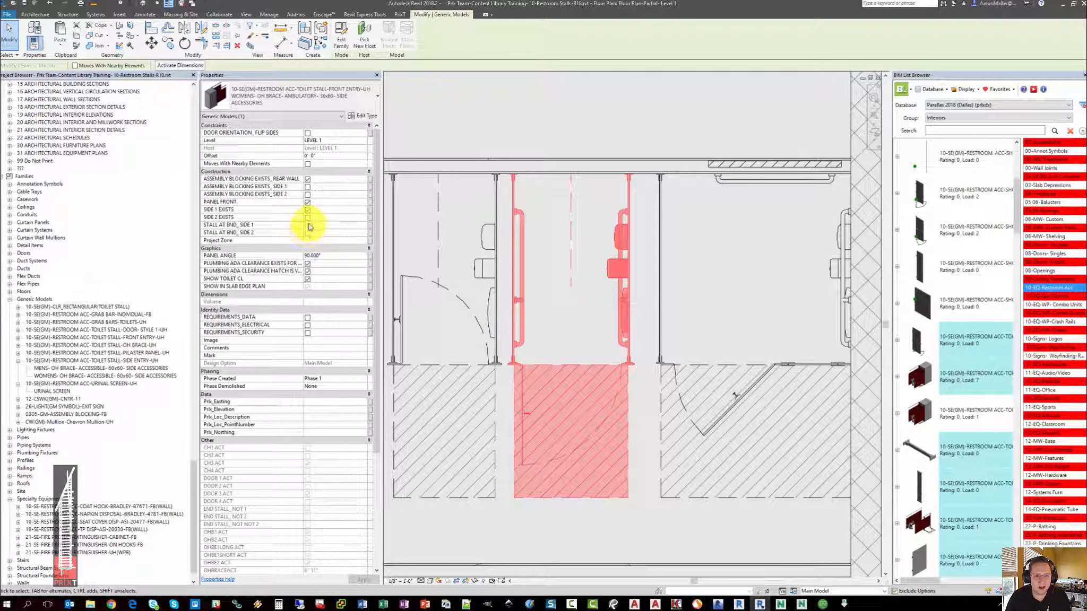
left_click(308, 210)
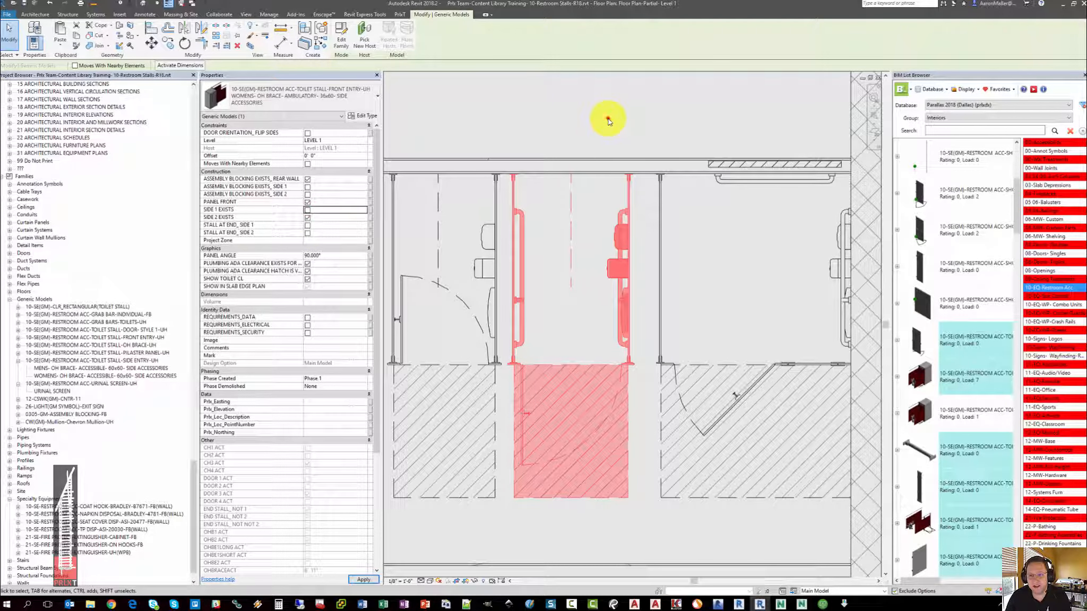
left_click(526, 364)
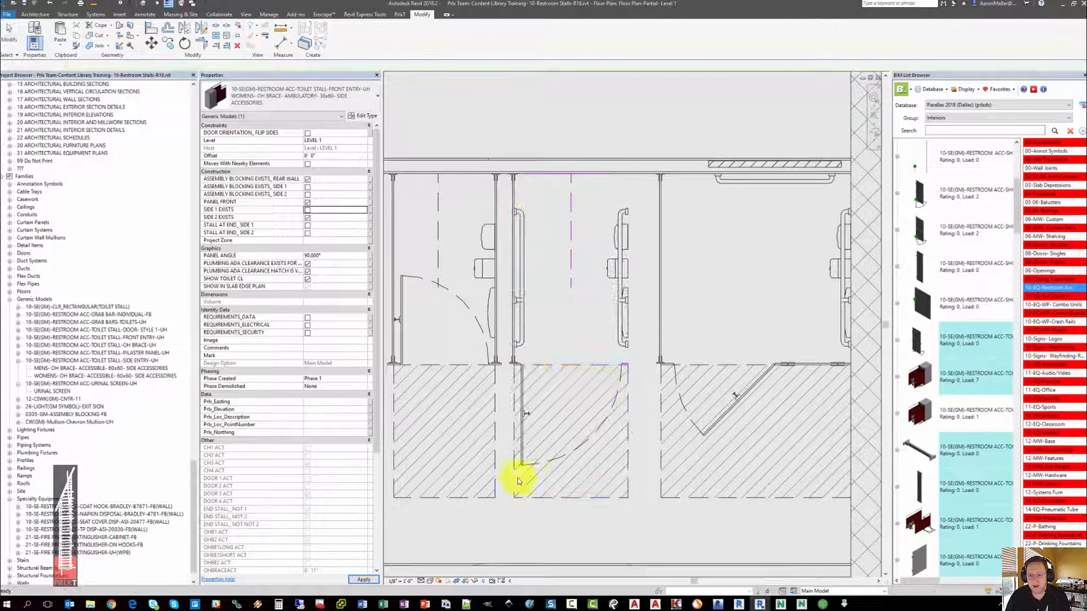
Step: Move the ambulatory stall horizontally about 9 15/16" so its open side meets the accessible stall's side panel
left_click(610, 337)
left_click(619, 359)
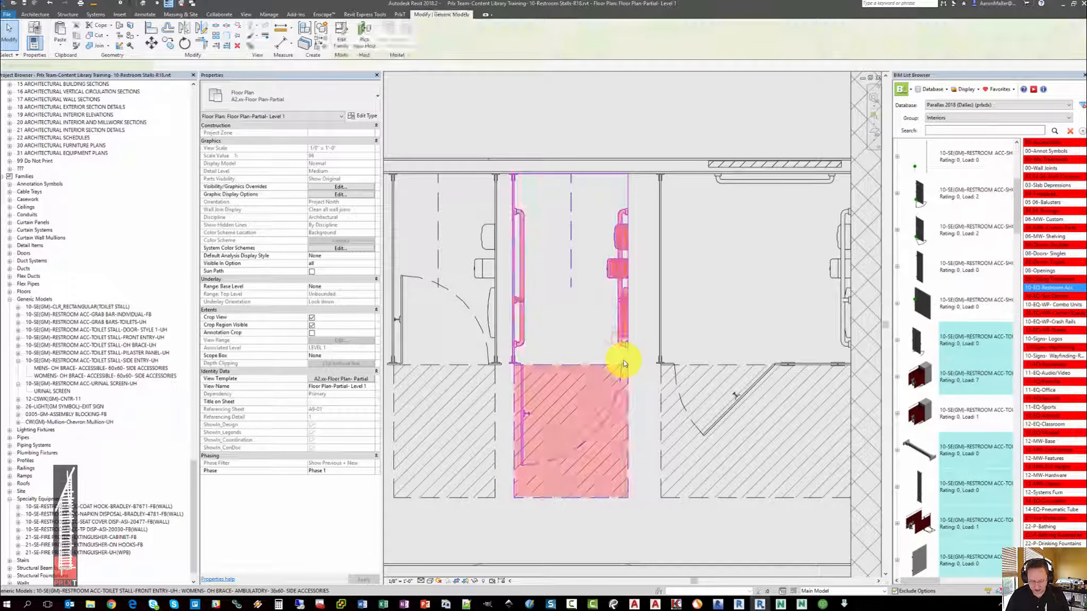
scroll(631, 361, "up", 3)
left_click(624, 342)
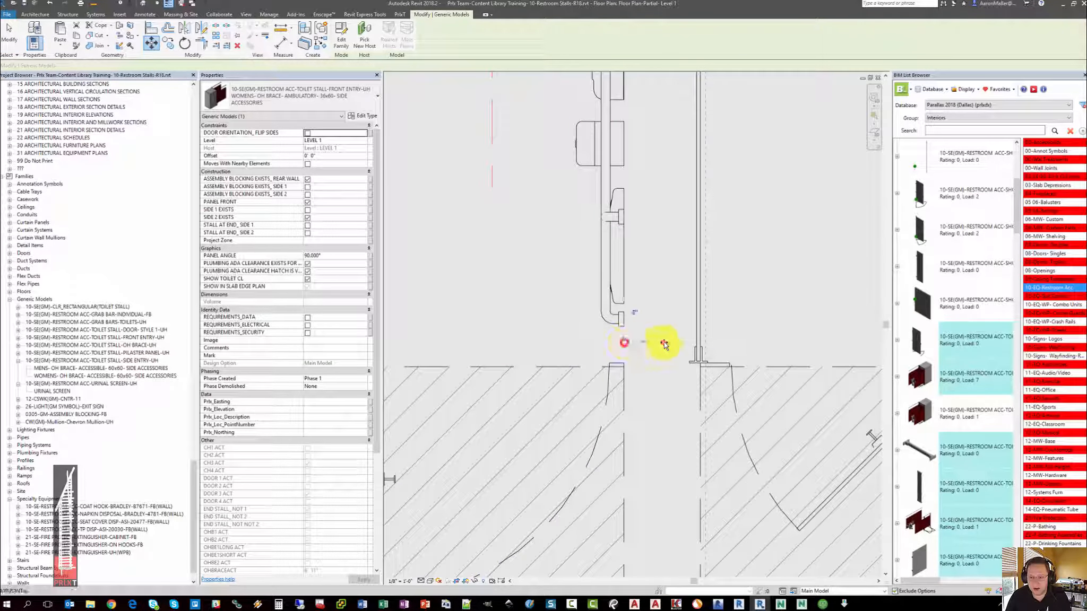
left_click(695, 344)
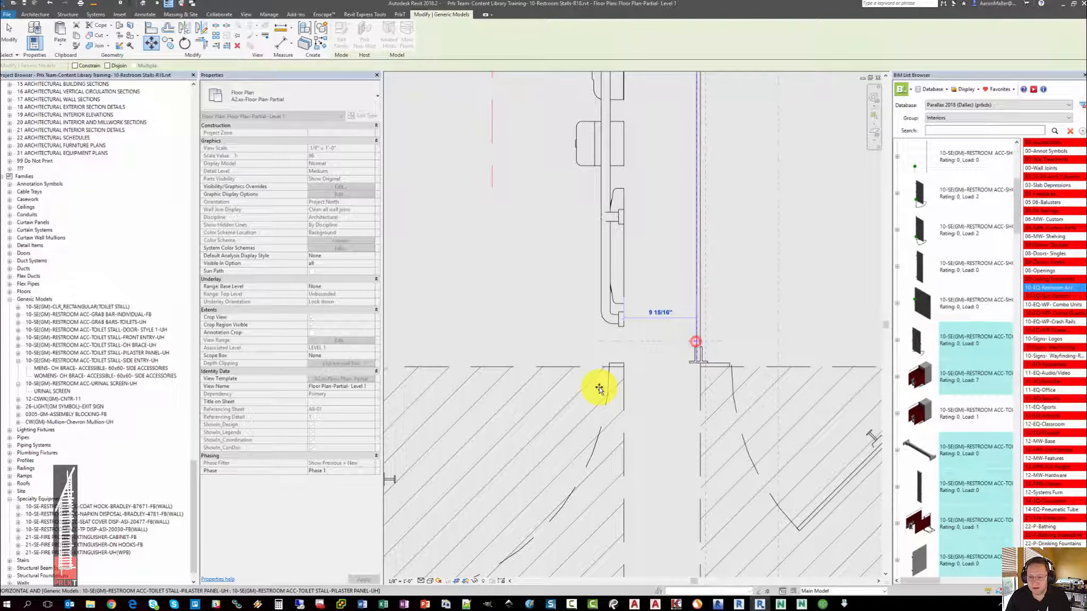
scroll(597, 388, "down", 2)
key("Escape")
scroll(529, 383, "down", 2)
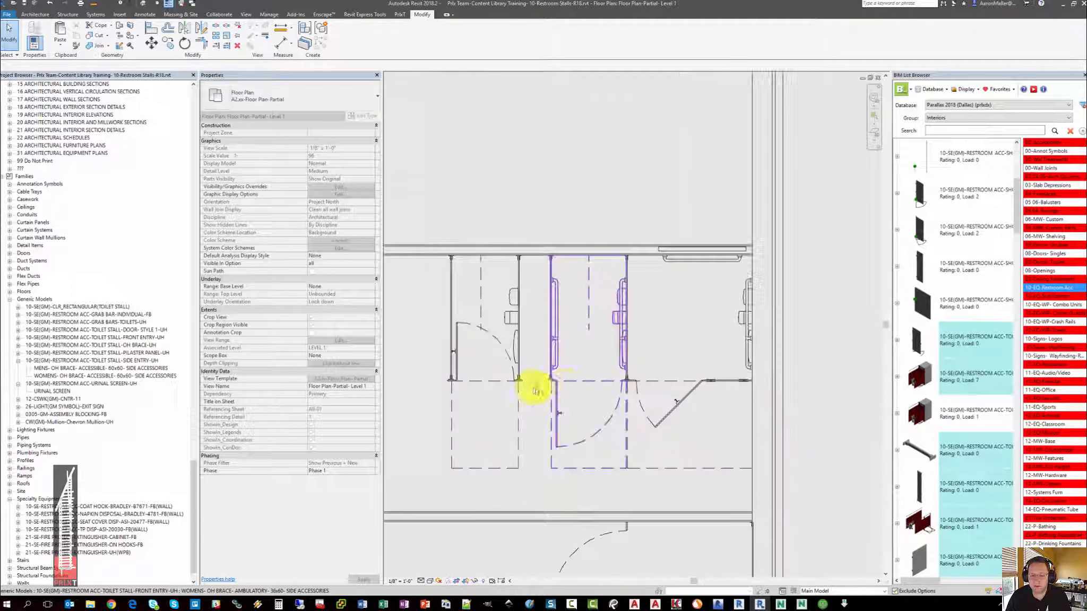
Step: Turn off STALL AT END_SIDE 1, STALL AT END_SIDE 2 and SIDE 1 EXISTS for the standard stall
scroll(617, 316, "up", 2)
scroll(617, 316, "down", 2)
scroll(602, 310, "up", 2)
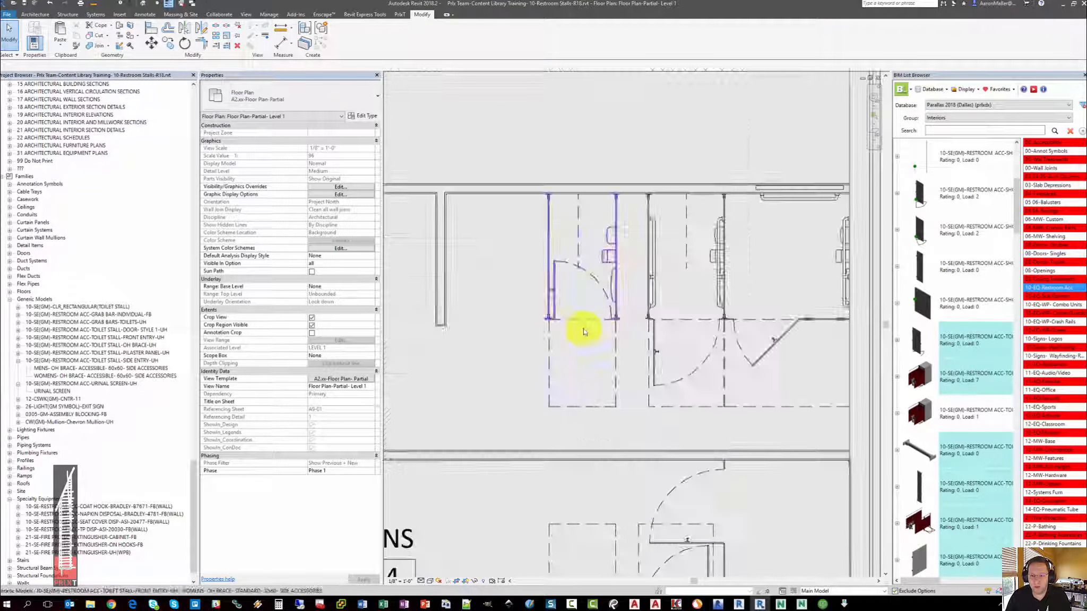
scroll(605, 326, "up", 1)
left_click(595, 293)
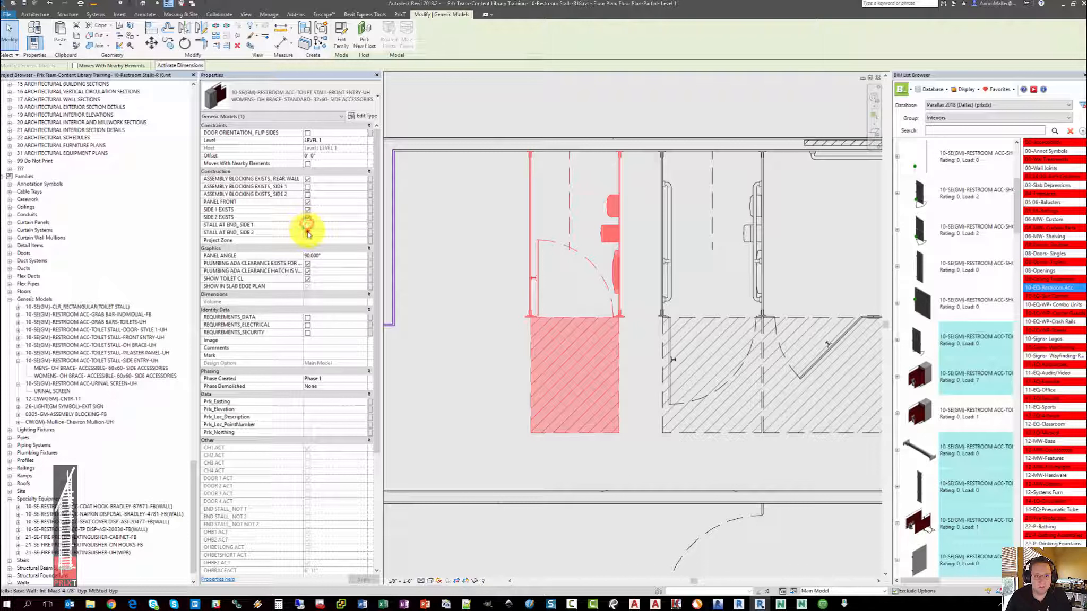
left_click(308, 209)
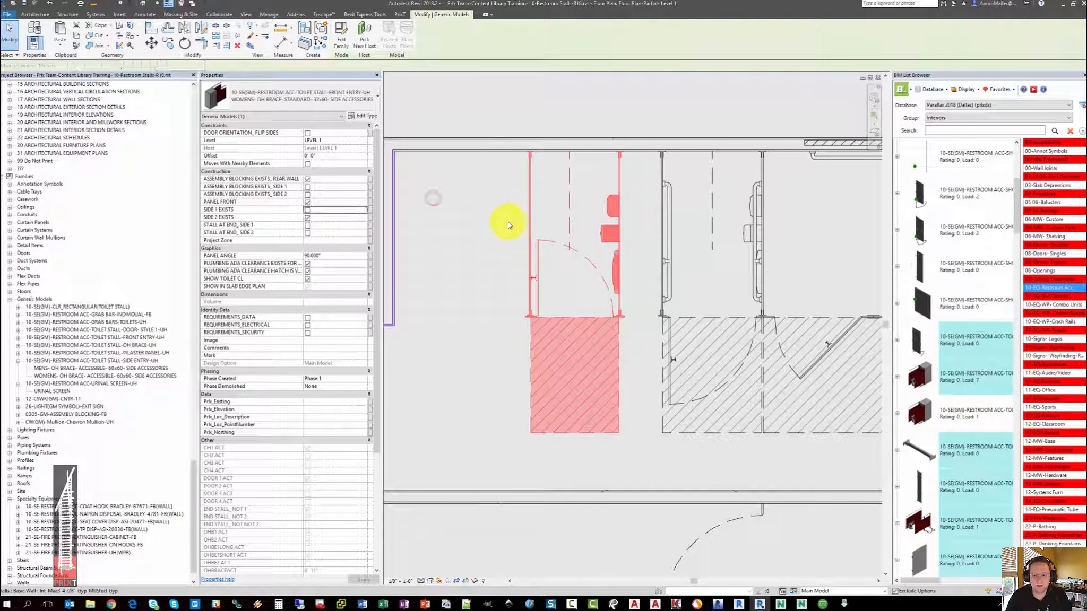
Step: Move the women's standard stall horizontally so its open side meets the ambulatory stall's side panel
scroll(620, 291, "up", 1)
scroll(621, 291, "up", 1)
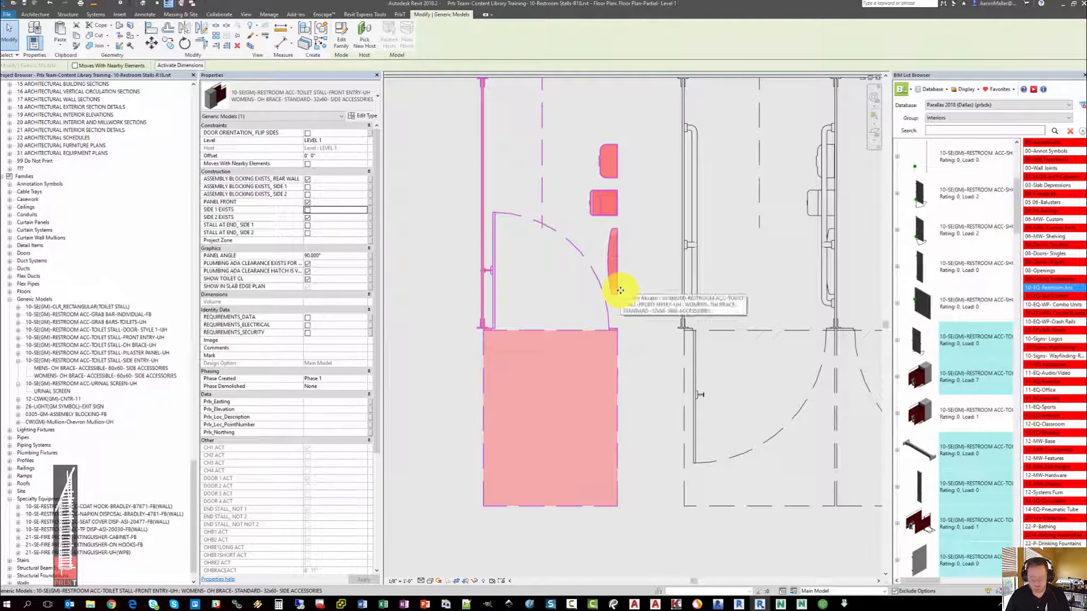
left_click_drag(617, 290, 680, 288)
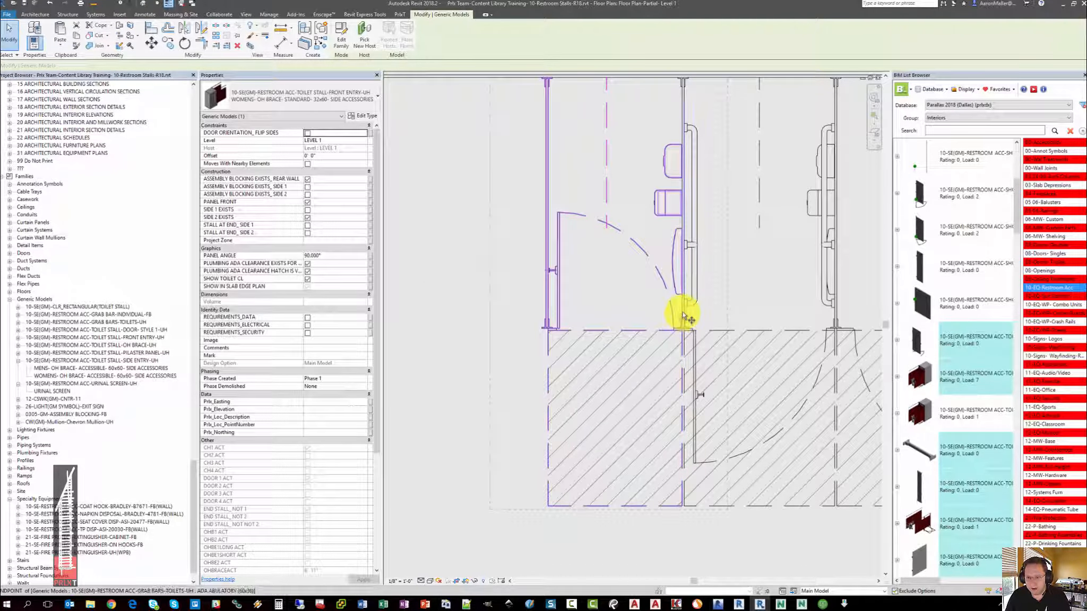
Step: Copy the women's standard stall 2'-8 1/2" sideways, away from the ambulatory stall, as the second standard stall in the run
key("m")
key("v")
left_click(680, 310)
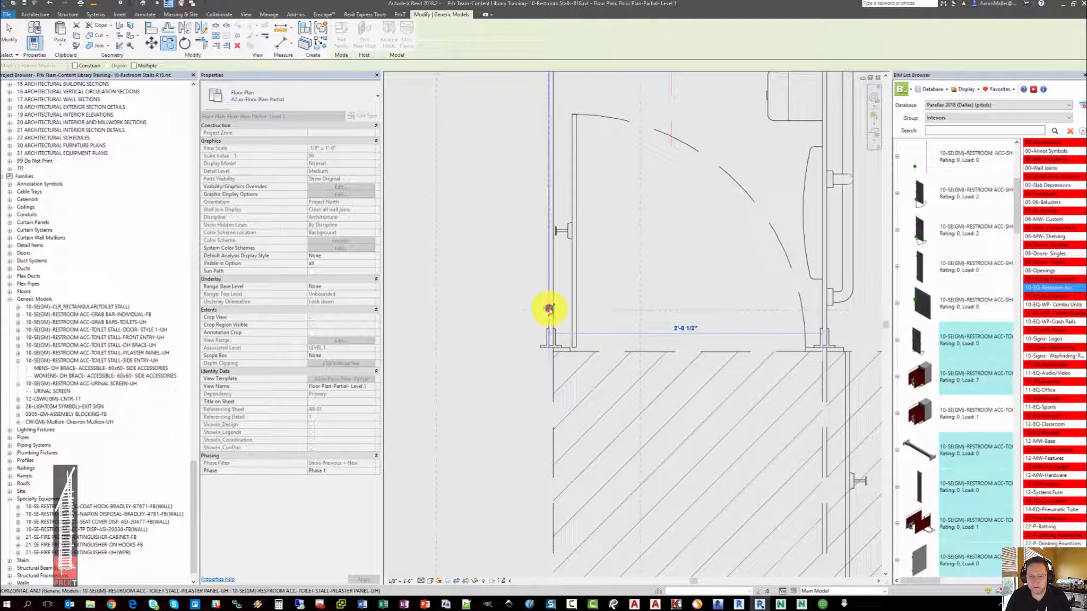
left_click(549, 311)
scroll(549, 313, "down", 5)
key("Escape")
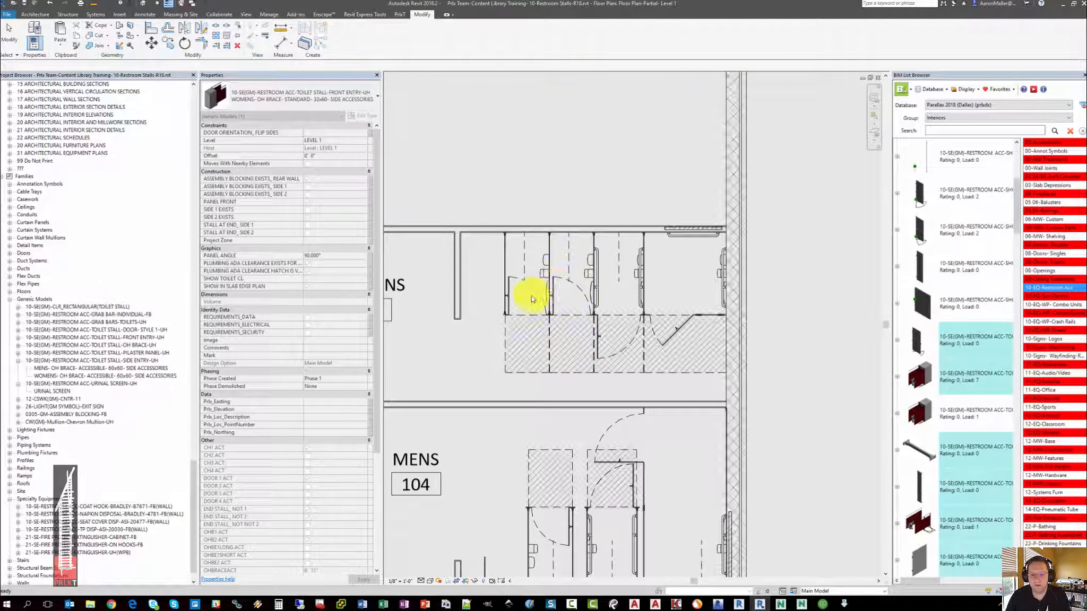
Step: Copy the outermost standard stall 2'-8 1/2" toward the short partition wall as the third standard stall in the women's run
middle_click_drag(532, 295, 582, 291)
scroll(586, 290, "up", 4)
scroll(586, 291, "up", 1)
left_click(582, 286)
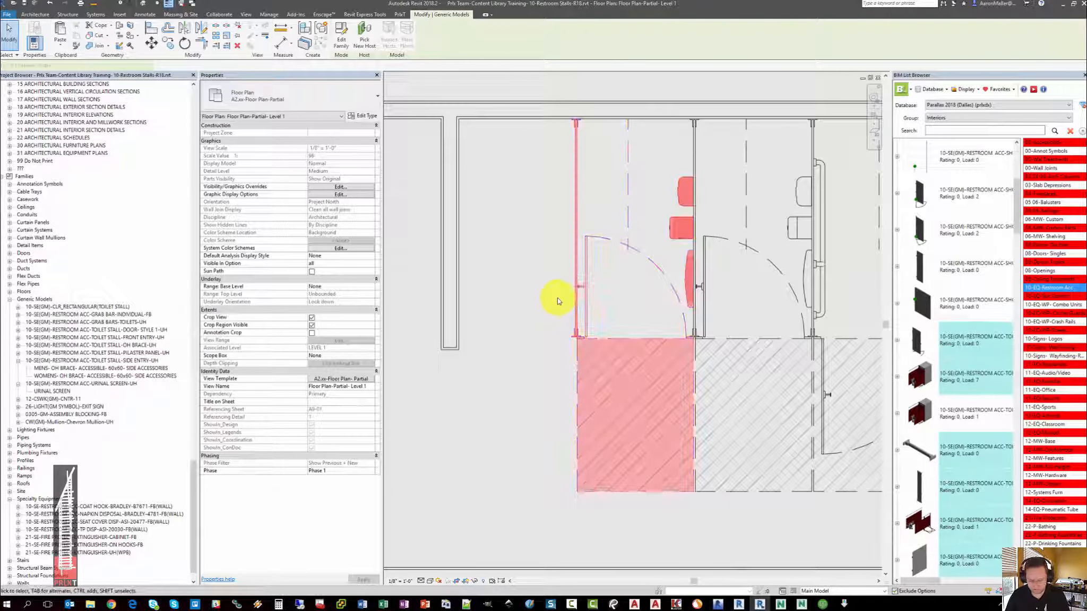
key("m")
key("v")
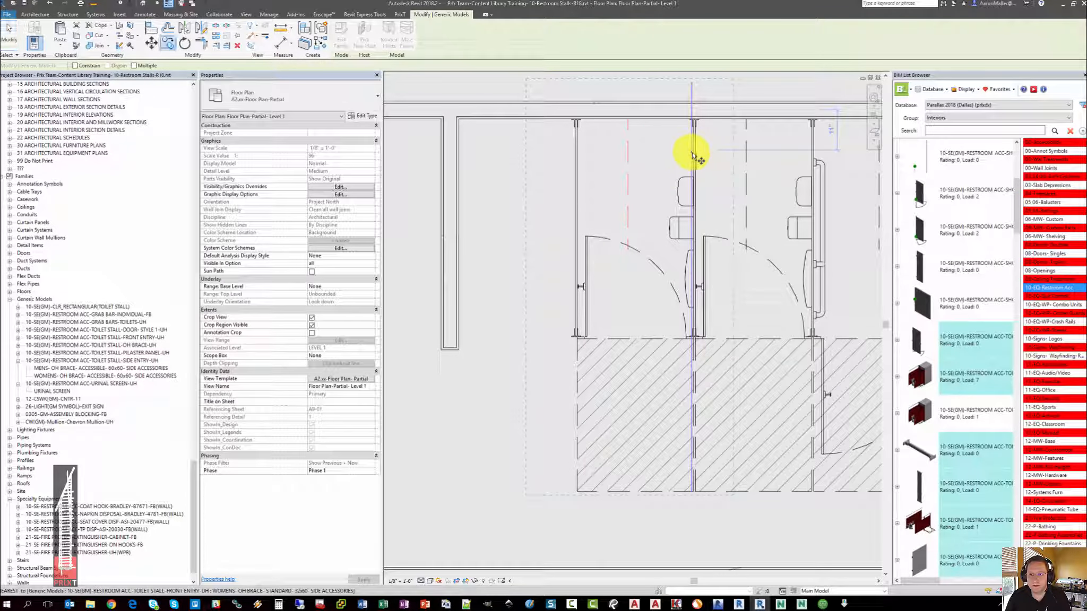
scroll(693, 156, "up", 3)
left_click(696, 158)
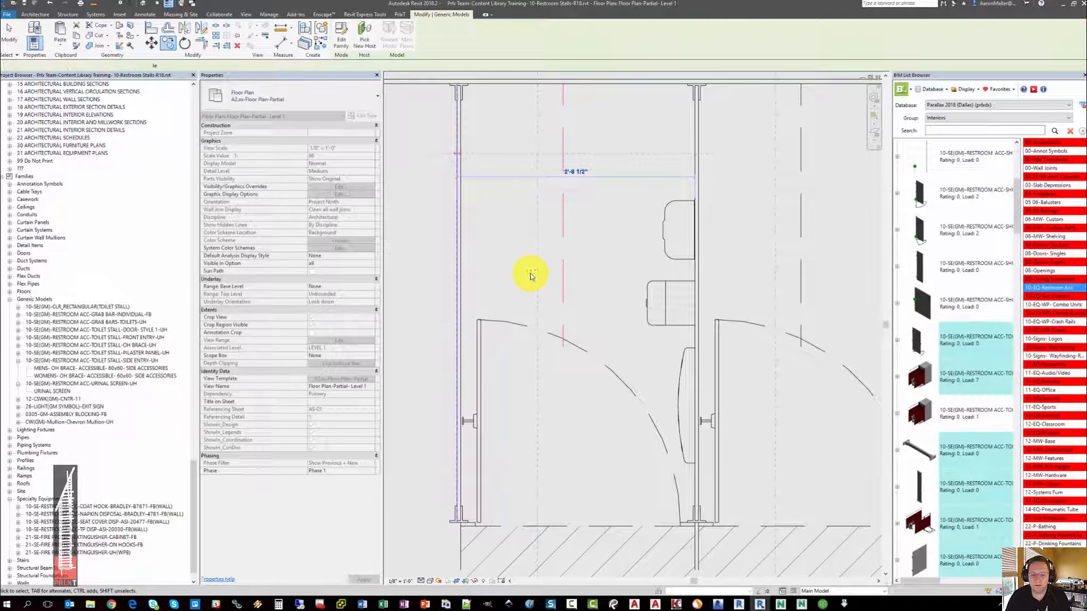
scroll(492, 284, "down", 5)
middle_click_drag(493, 284, 528, 274)
left_click(487, 338)
key("Escape")
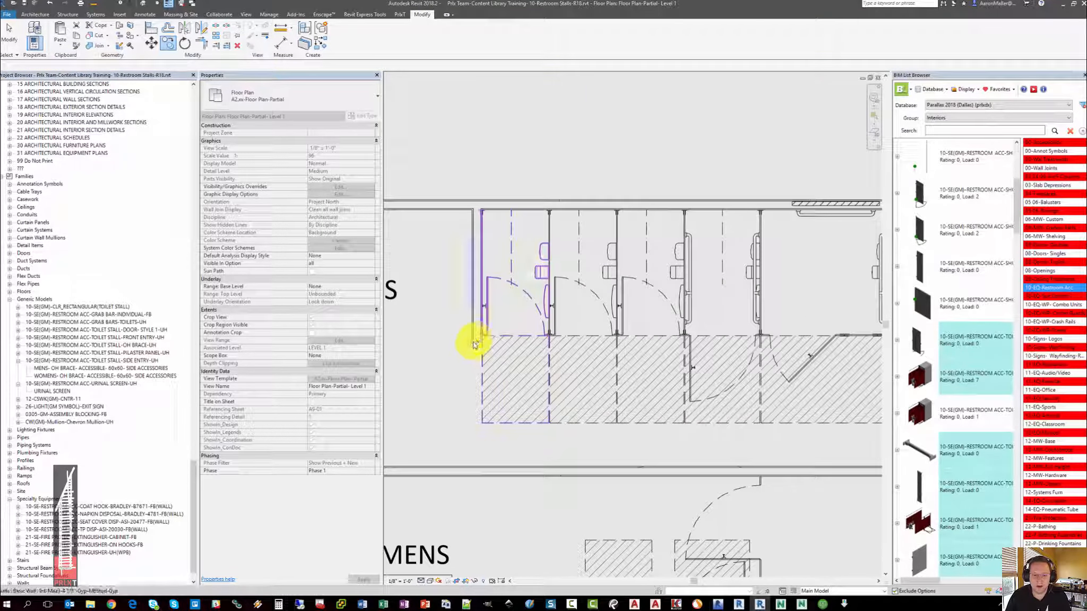
Step: Turn off SIDE 2 EXISTS for the standard stall that ends against the short partition wall
scroll(474, 339, "up", 3)
left_click(481, 332)
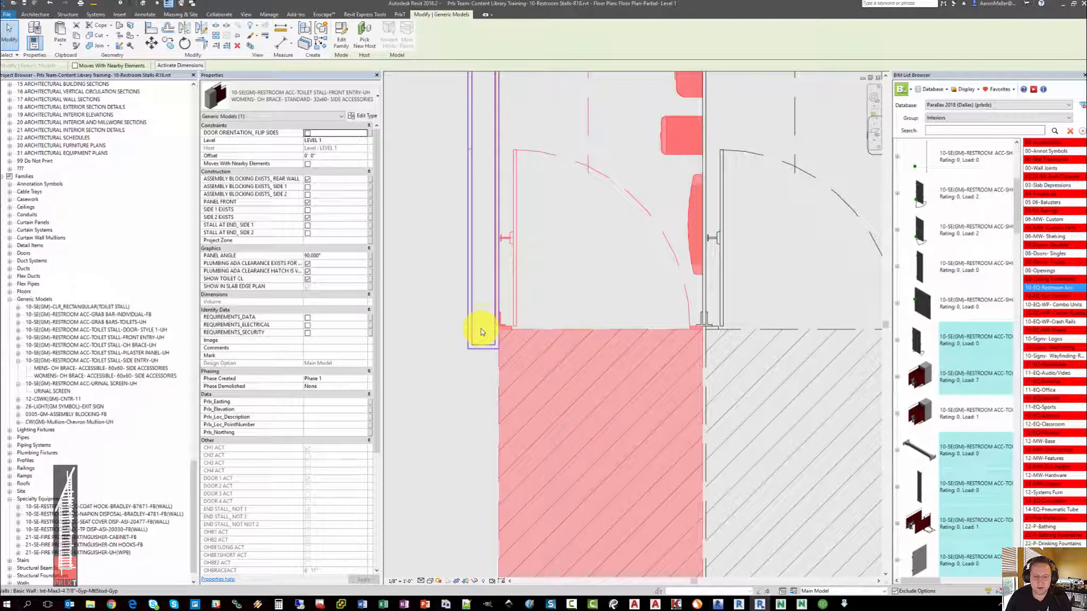
scroll(485, 325, "down", 2)
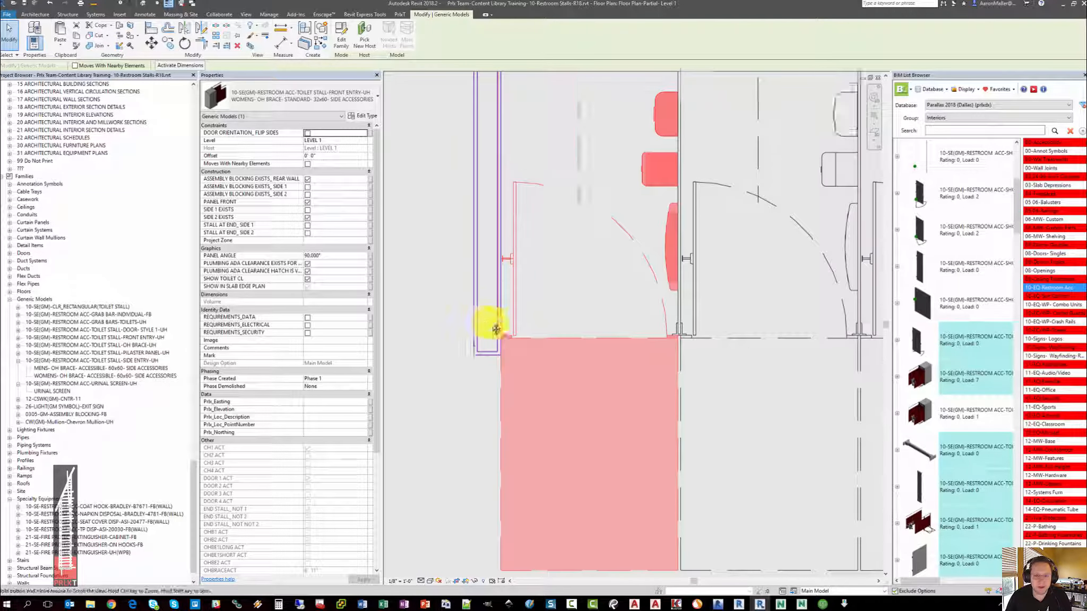
left_click(307, 218)
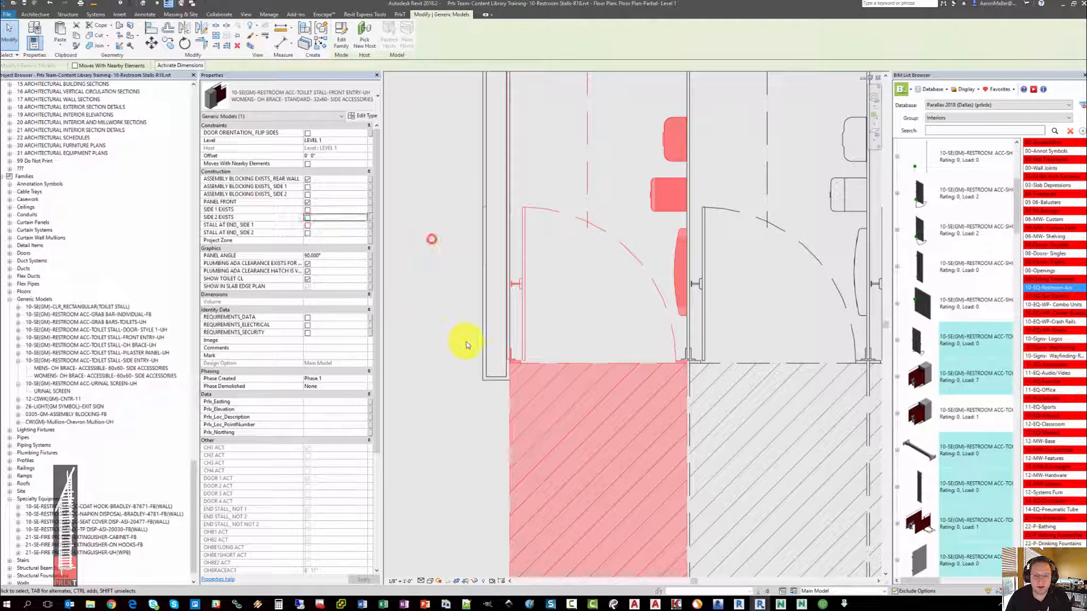
scroll(509, 345, "down", 4)
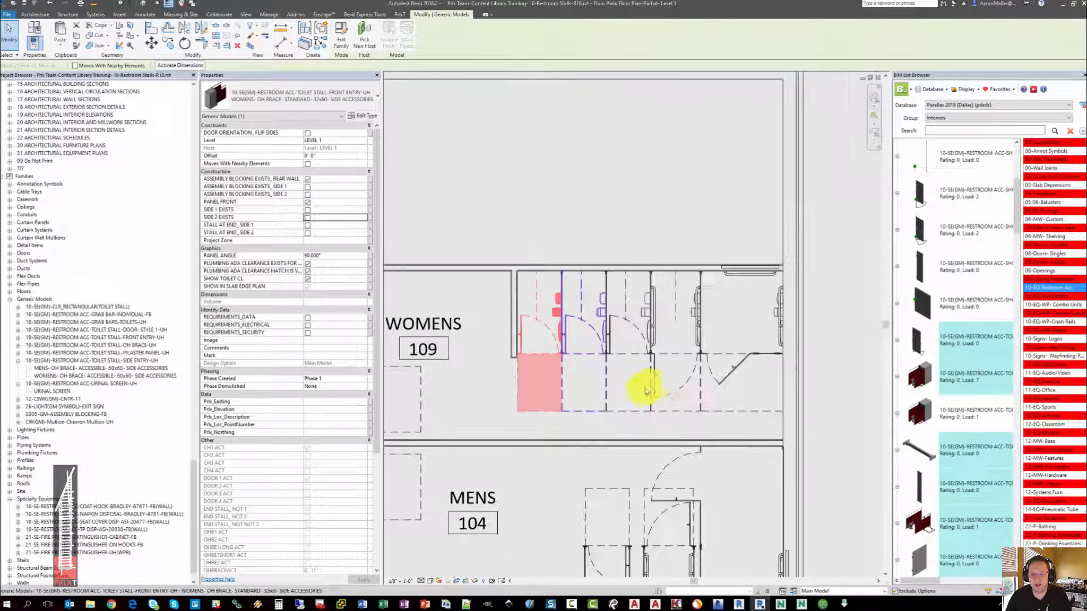
scroll(646, 391, "down", 1)
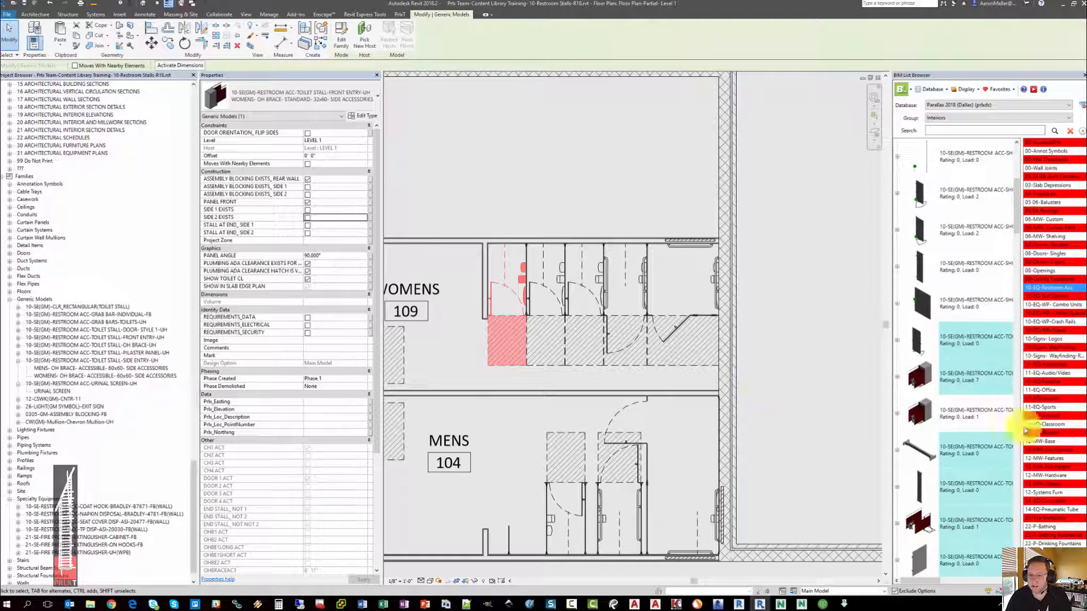
left_click(991, 371)
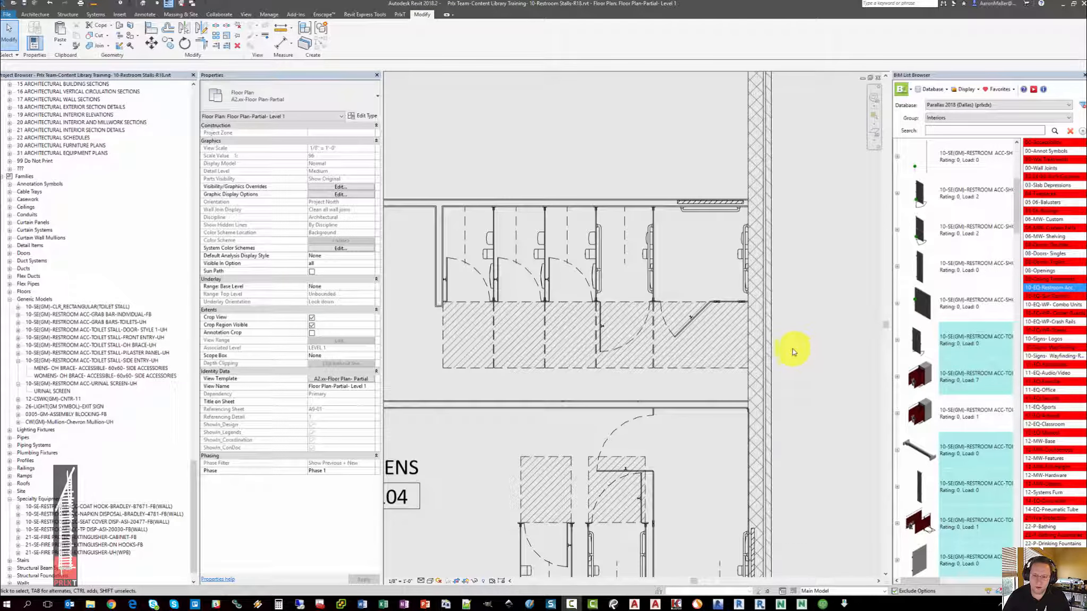
left_click(621, 305)
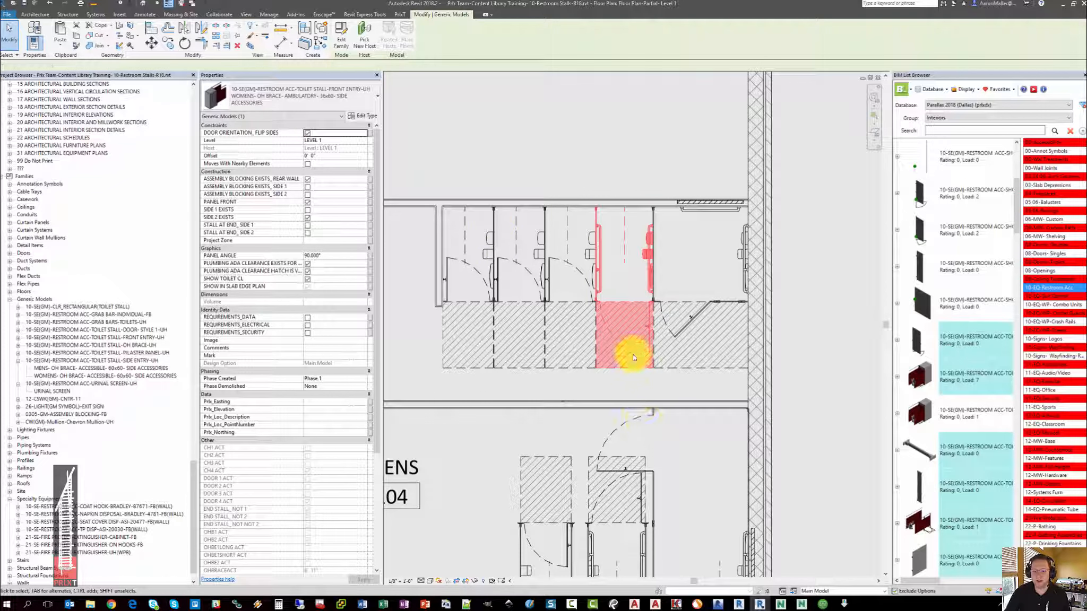
key("Escape")
Step: Turn off SIDE 1 EXISTS and ASSEMBLY BLOCKING EXISTS_SIDE 1 for the men's accessible side-entry stall
scroll(635, 199, "down", 3)
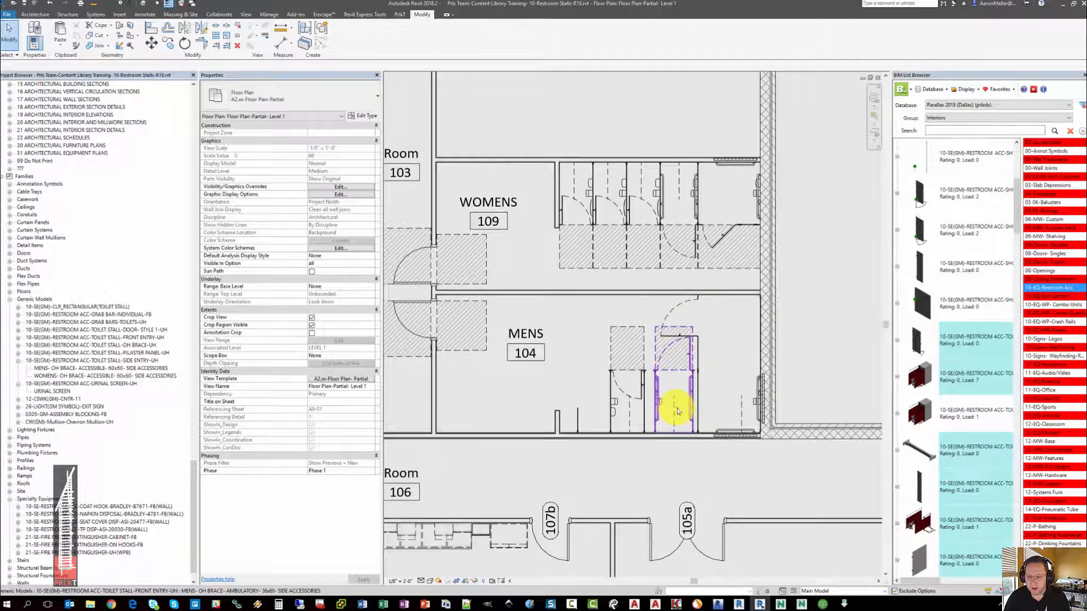
scroll(676, 409, "up", 4)
scroll(706, 399, "up", 3)
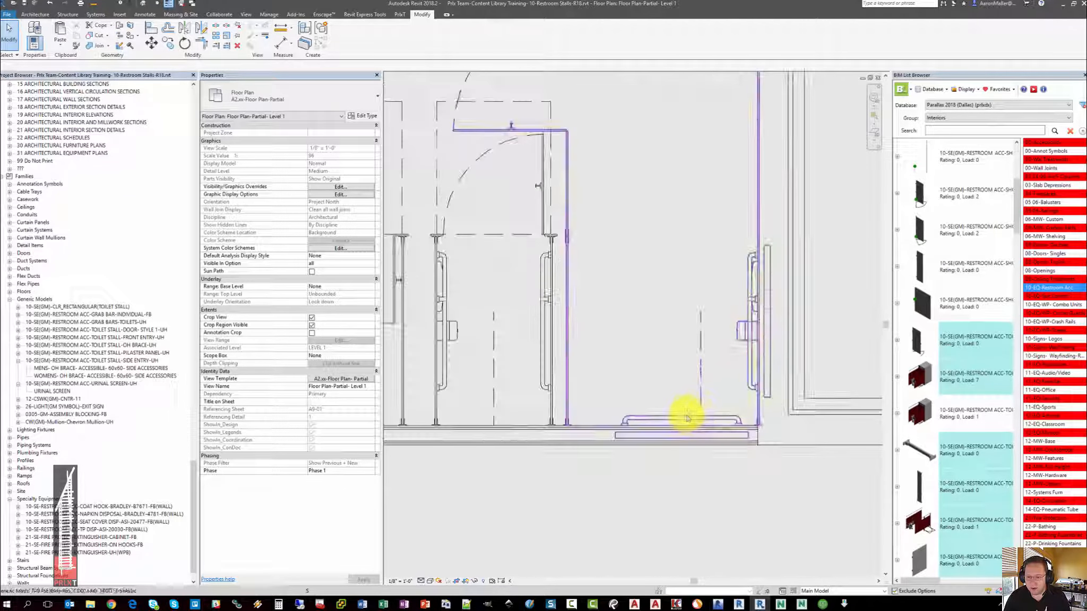
left_click(696, 326)
middle_click_drag(648, 333, 606, 363)
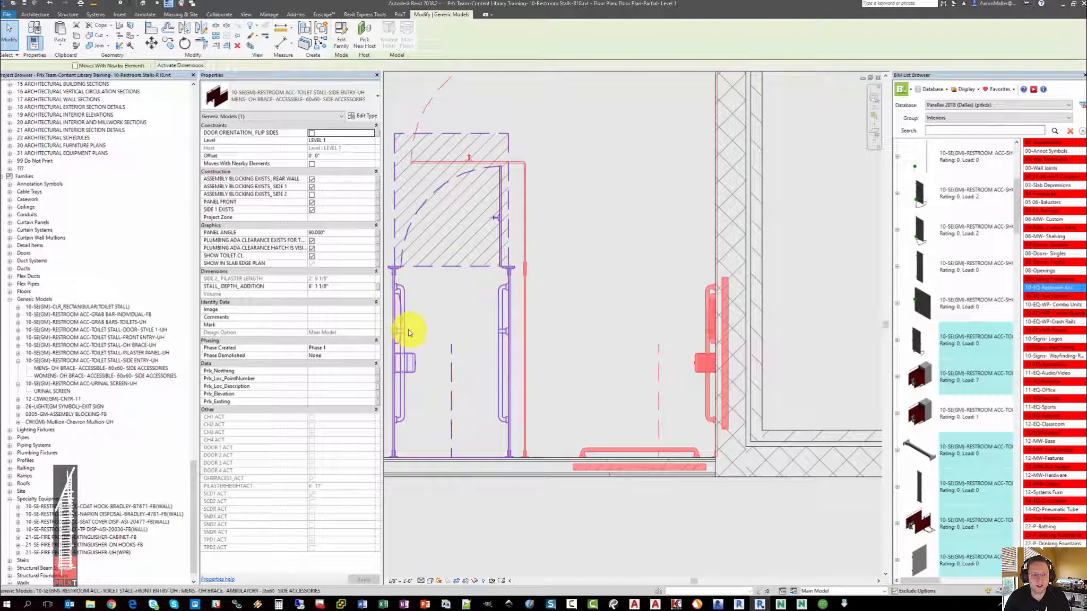
left_click(312, 209)
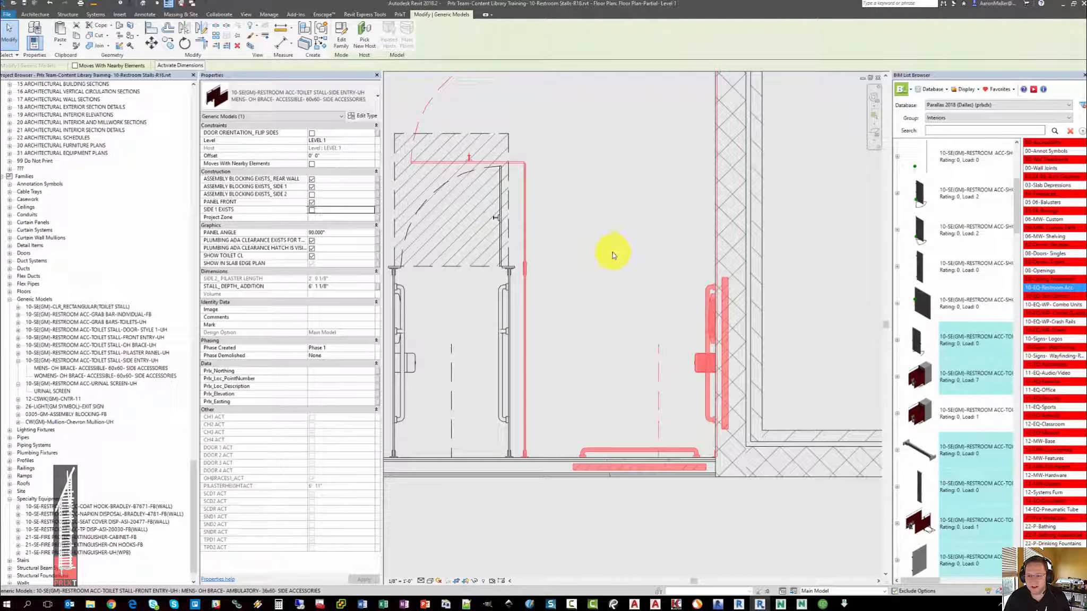
left_click(311, 187)
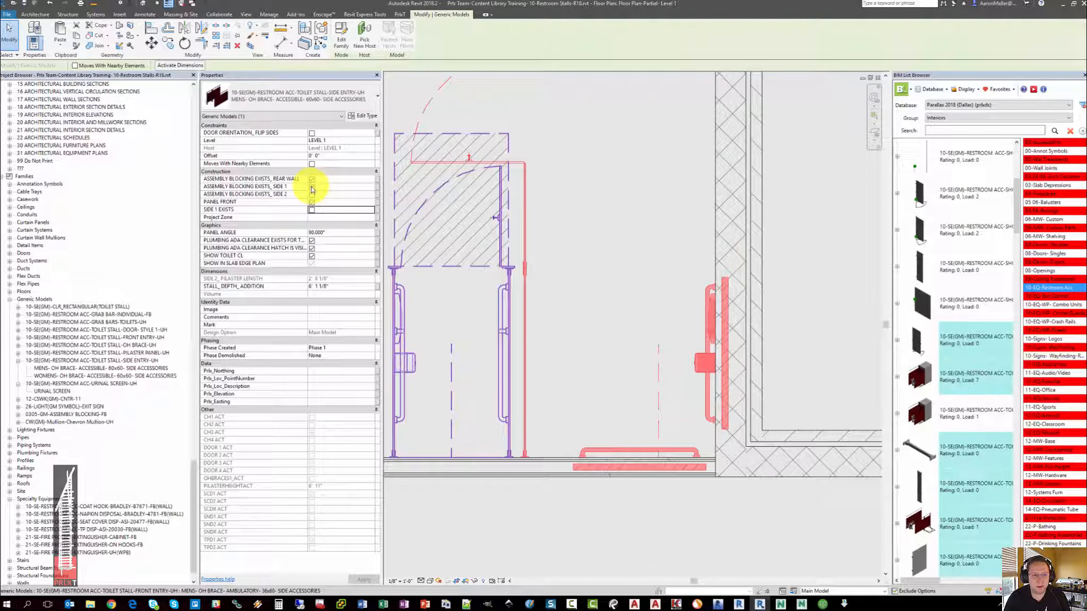
left_click(666, 232)
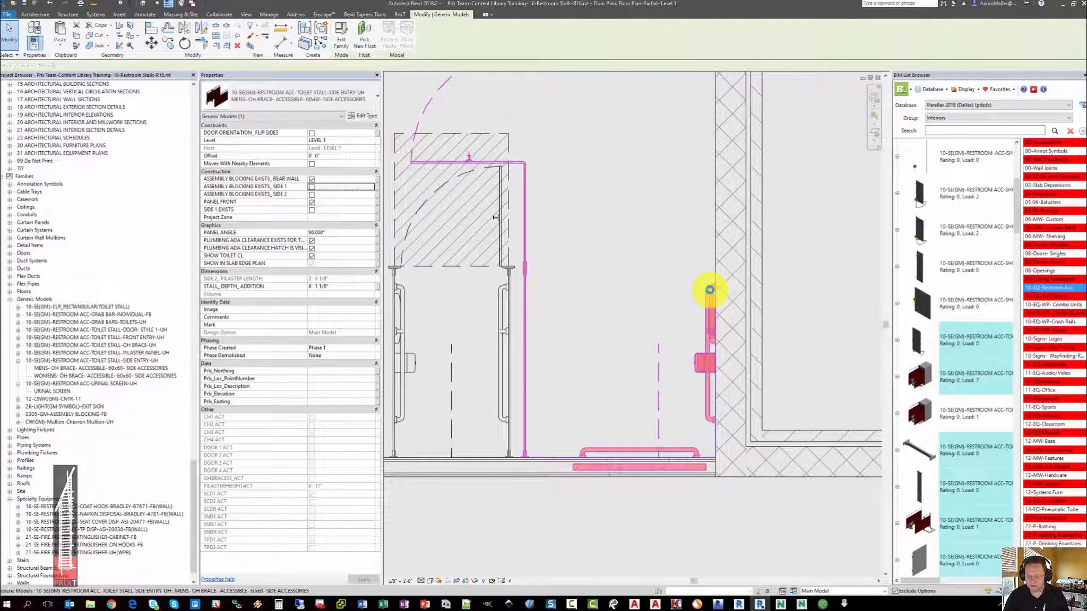
Step: Shift the men's accessible stall off the side wall and move it back against the wall face
left_click_drag(709, 289, 700, 240)
scroll(694, 309, "up", 3)
left_click(700, 240)
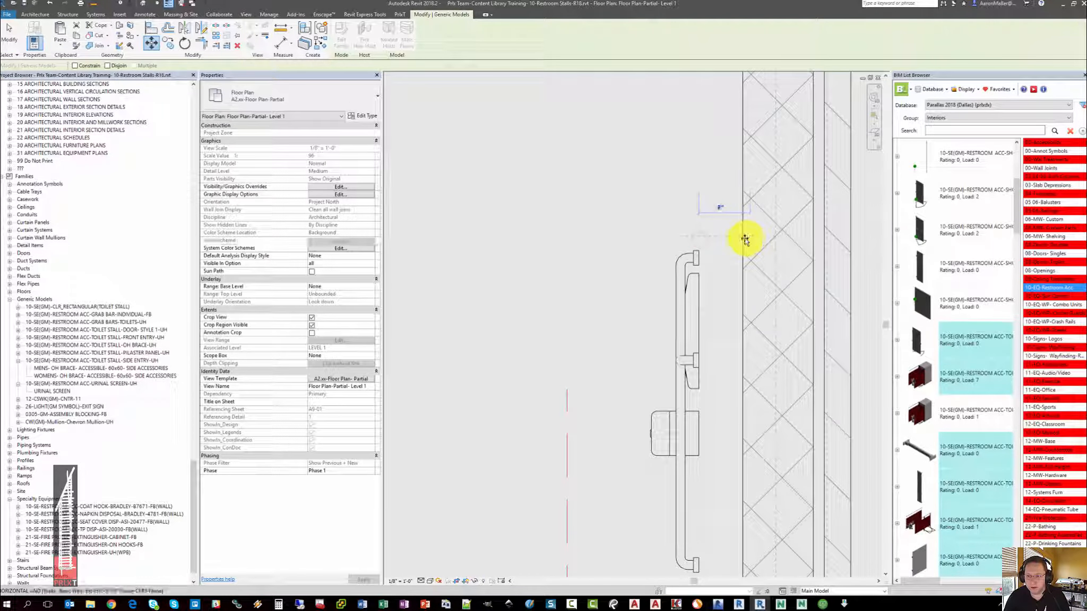
left_click(721, 260)
scroll(553, 250, "down", 4)
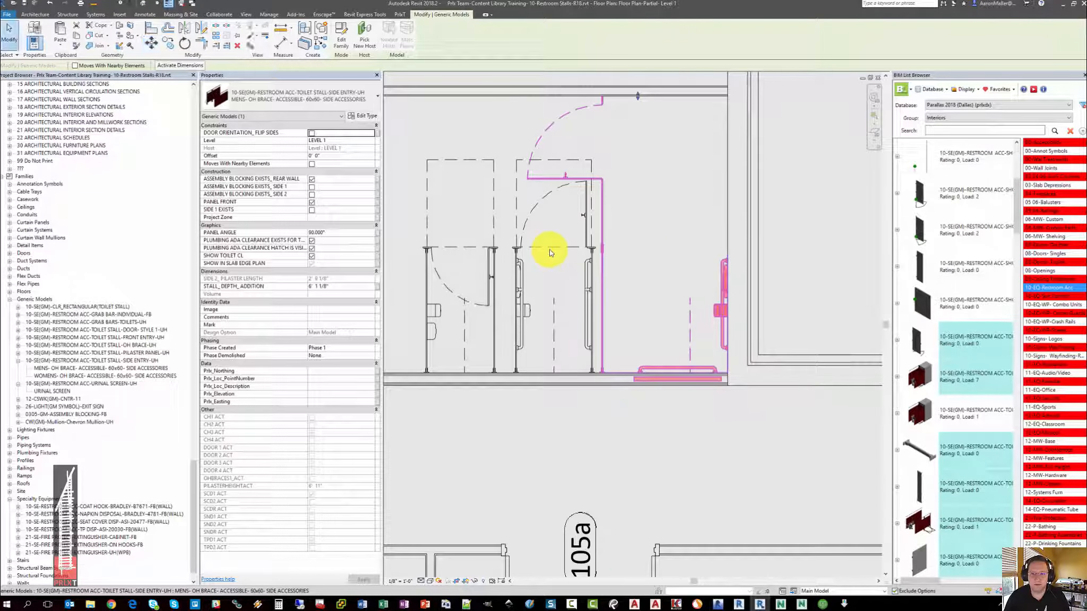
Step: Turn off STALL AT END_SIDE 1, STALL AT END_SIDE 2 and SIDE 2 EXISTS for the men's ambulatory stall
scroll(637, 289, "up", 3)
key("Escape")
scroll(674, 243, "up", 2)
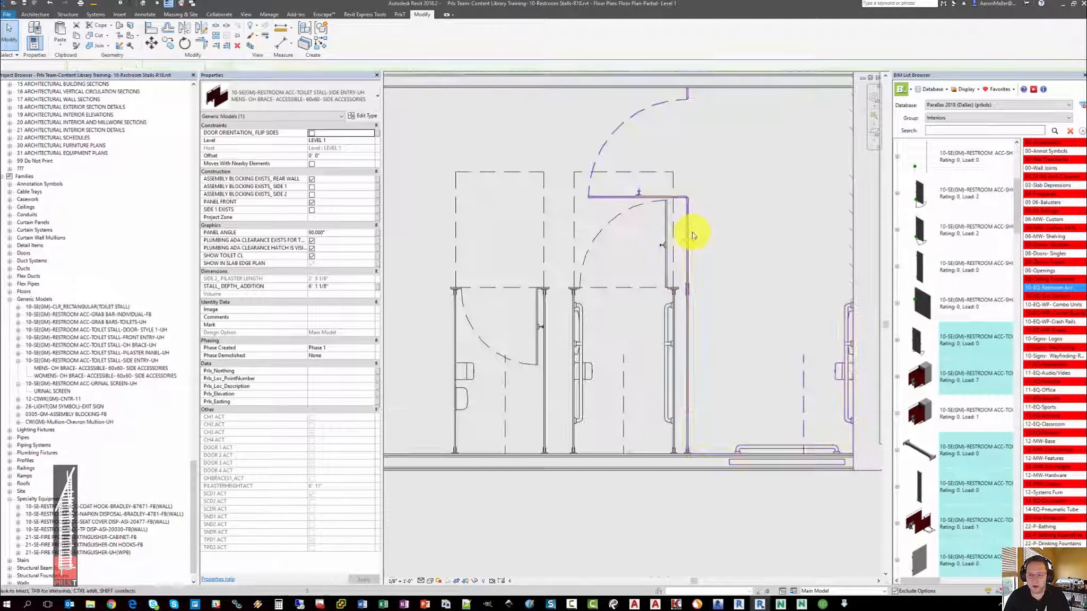
left_click(684, 233)
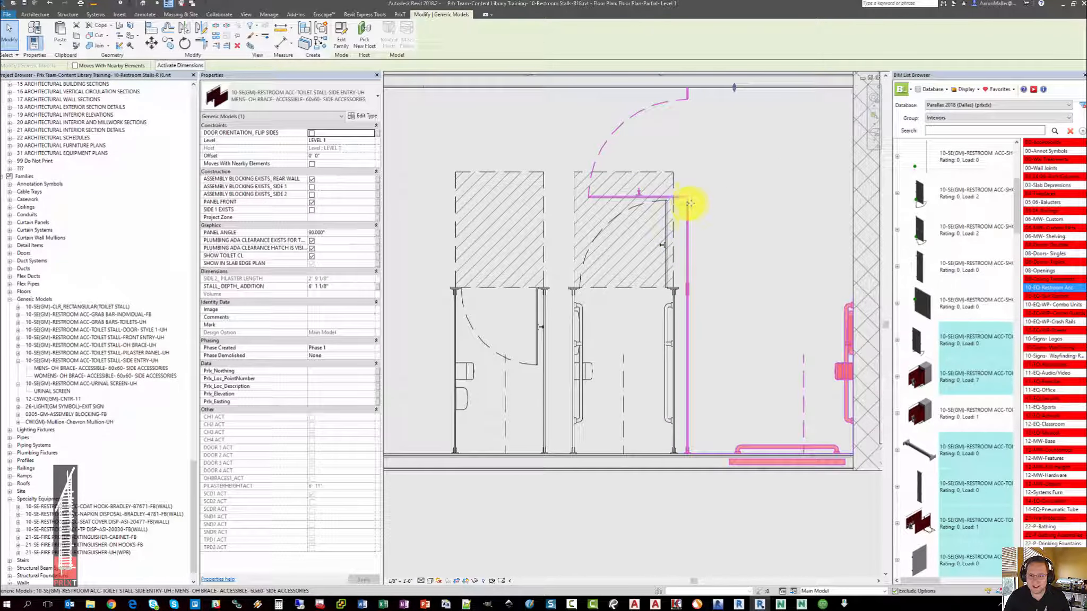
key("Escape")
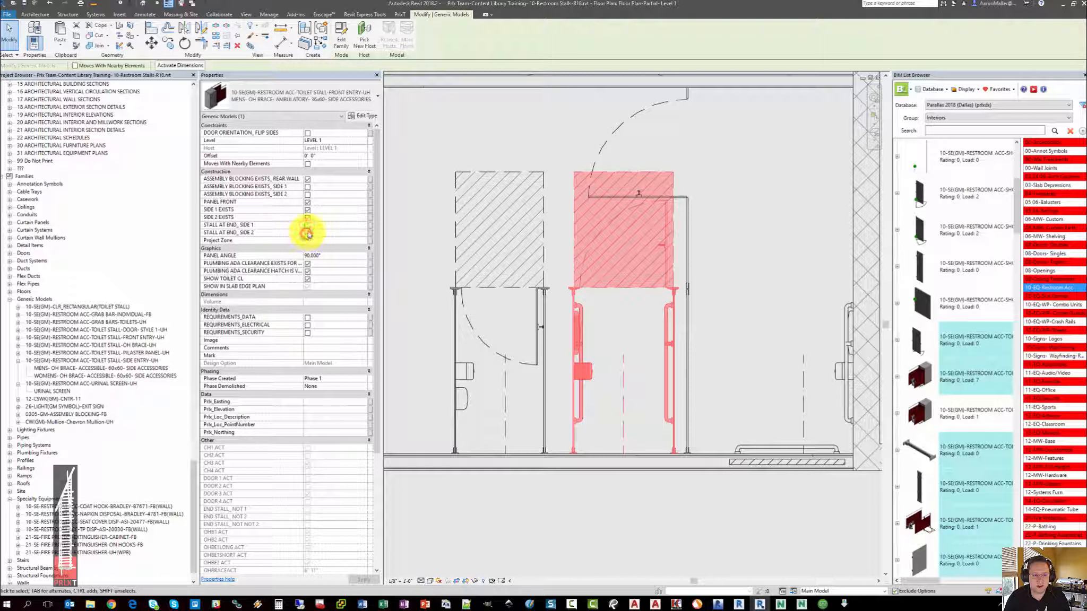
left_click(308, 210)
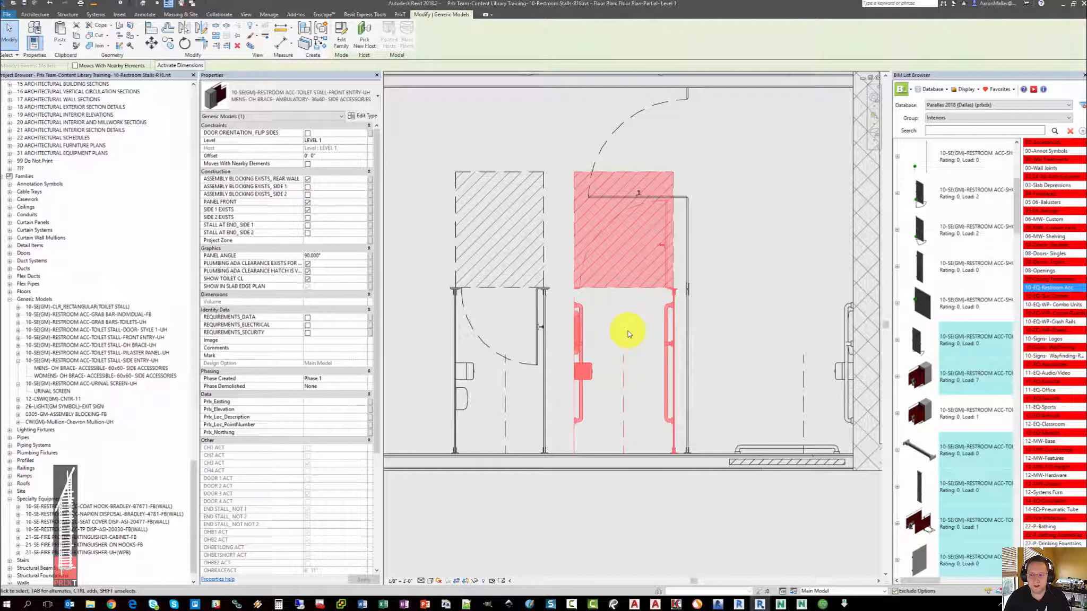
Step: Move the men's ambulatory stall horizontally about 4 15/16" so its open side meets the accessible stall's side panel
scroll(683, 330, "up", 4)
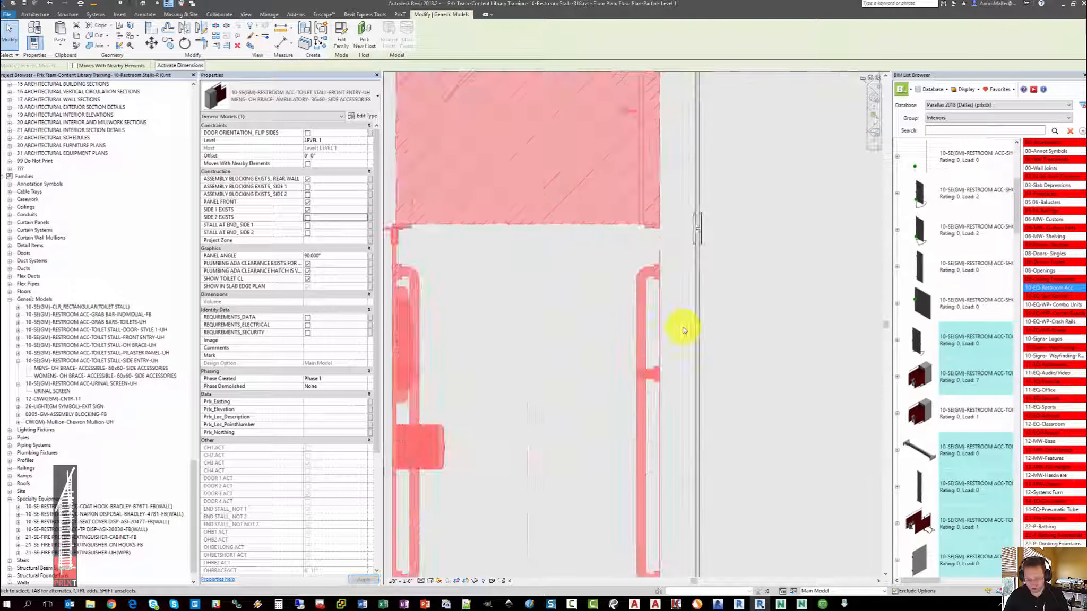
key("m")
key("v")
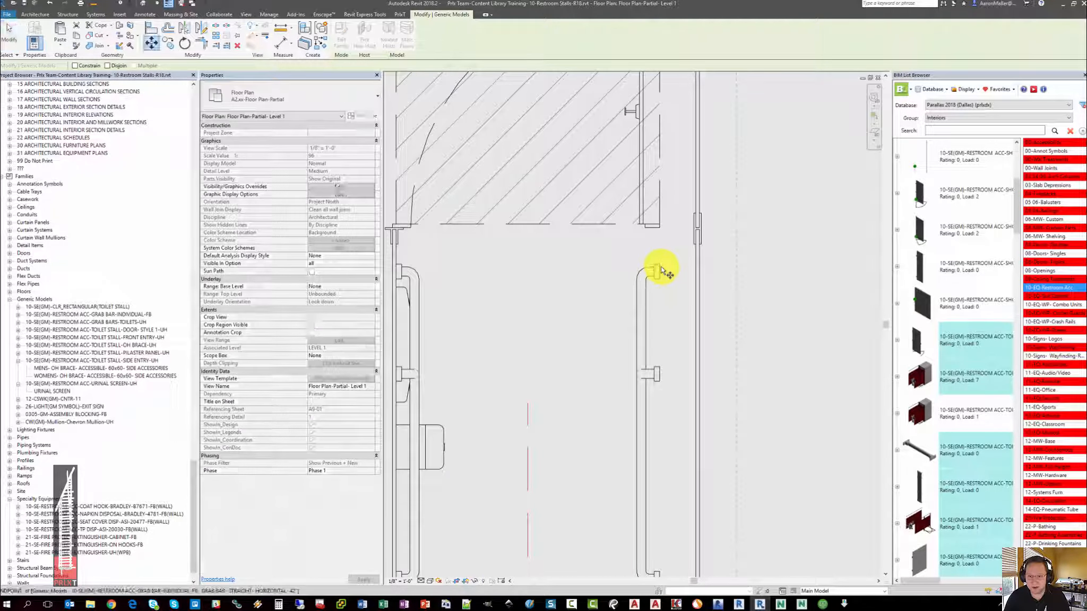
left_click(661, 266)
left_click(696, 265)
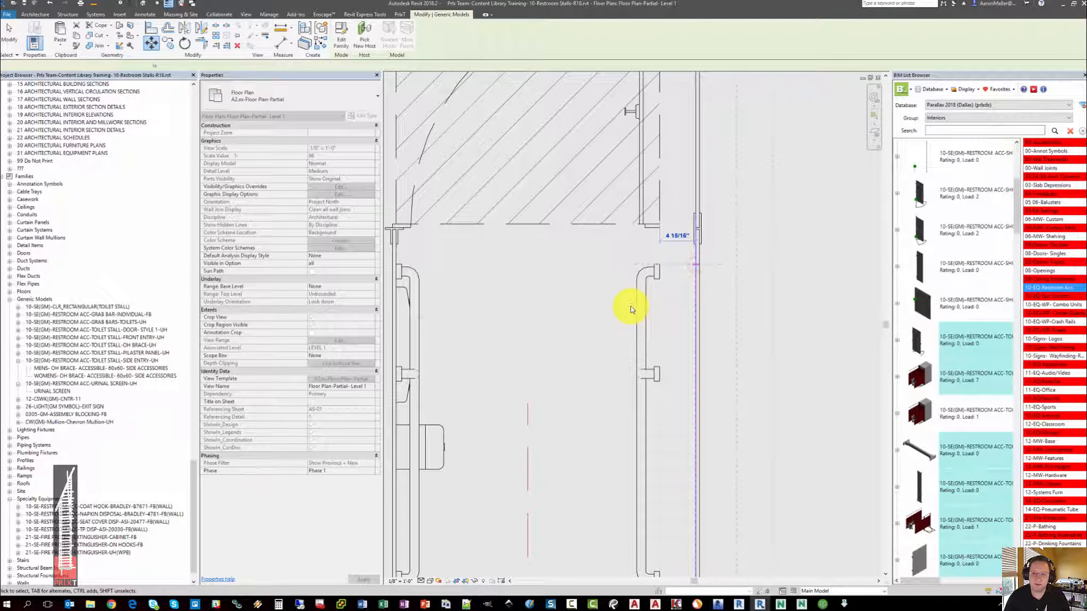
scroll(631, 309, "down", 6)
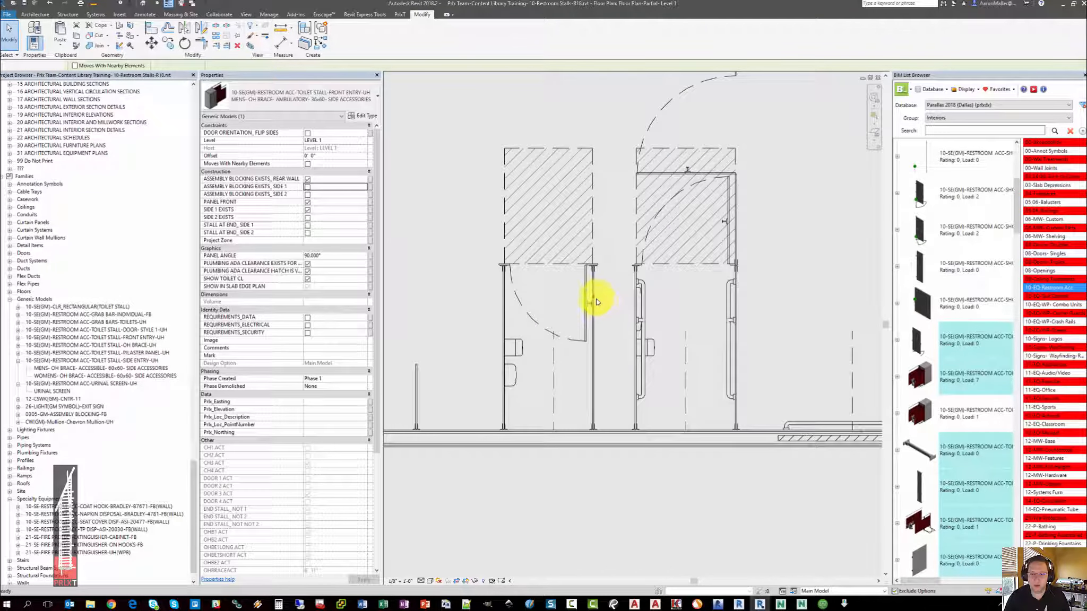
key("Escape")
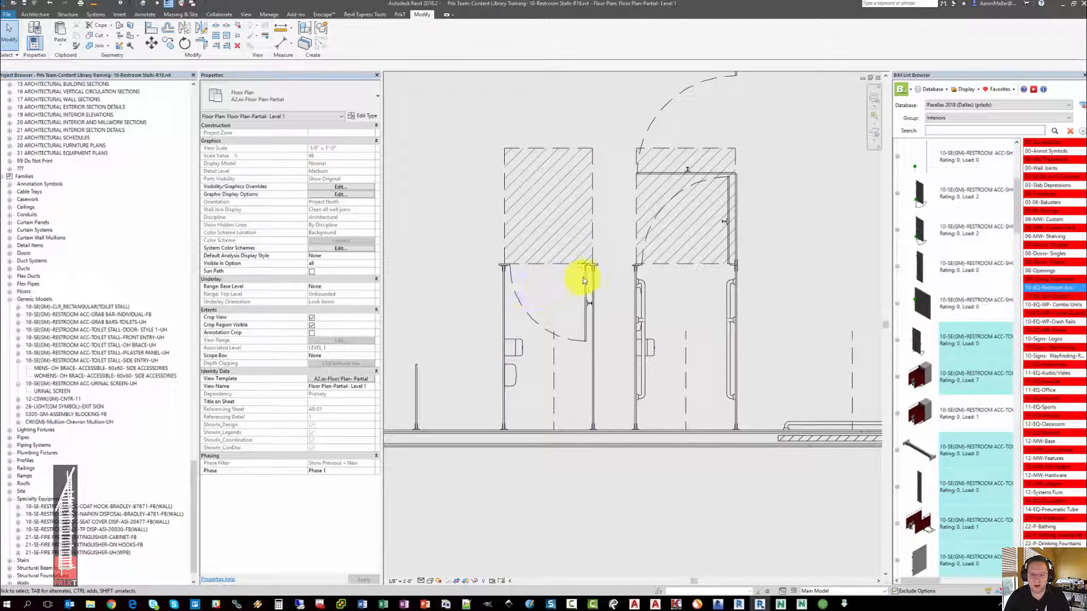
Step: Turn off STALL AT END_SIDE 1, STALL AT END_SIDE 2 and SIDE 2 EXISTS for the men's standard stall
left_click(582, 277)
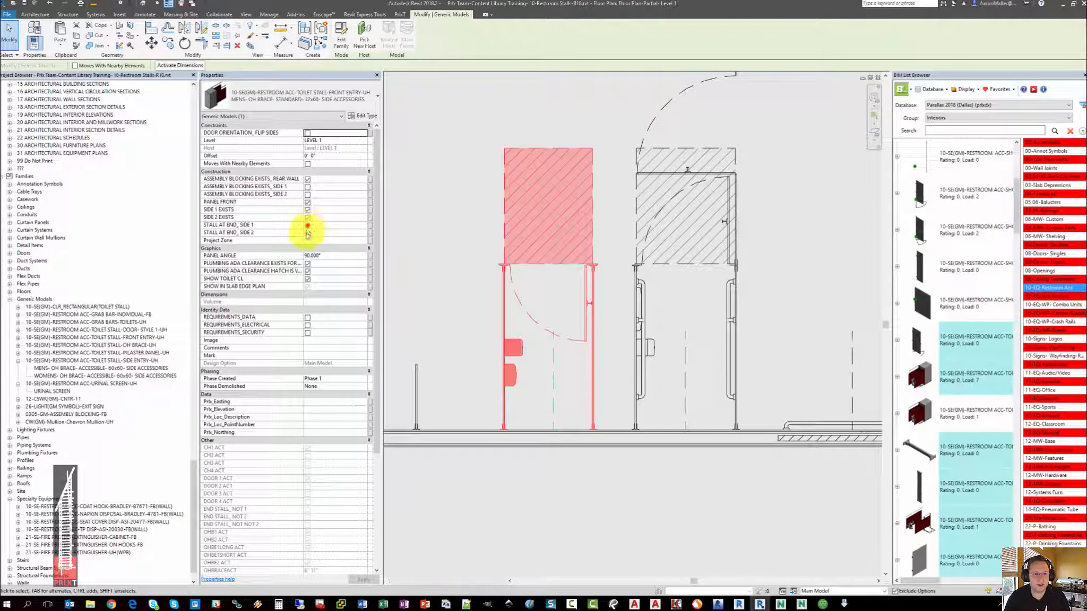
left_click(308, 226)
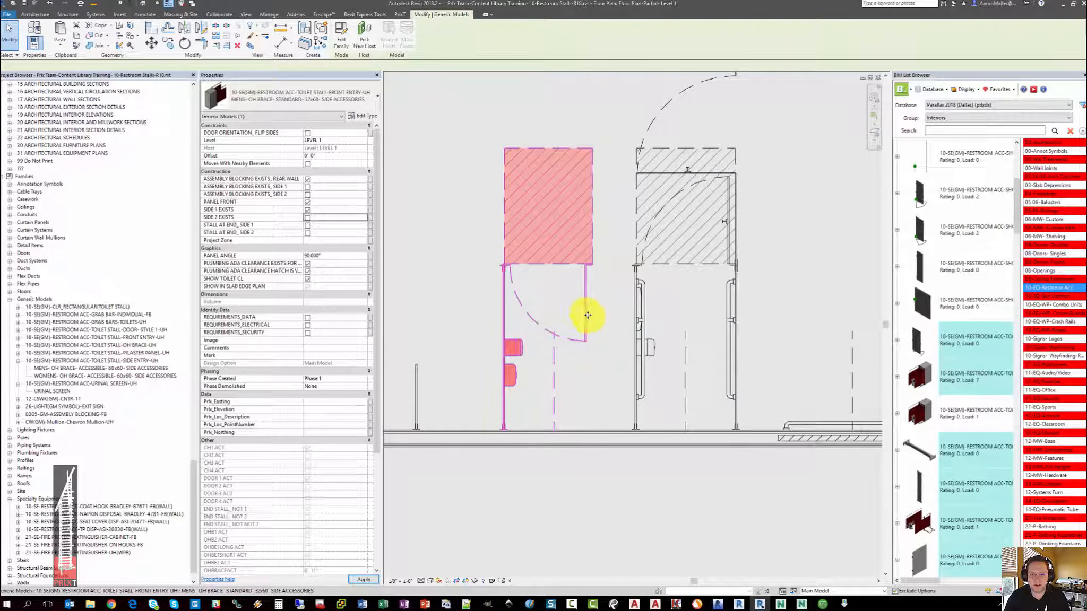
scroll(619, 287, "up", 5)
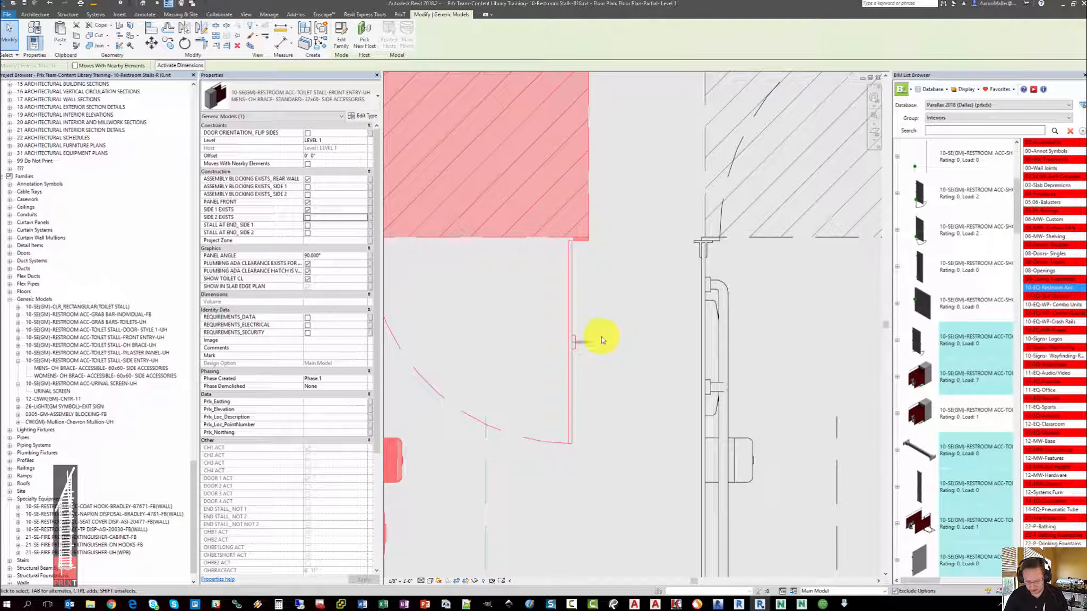
Step: Move the men's standard stall horizontally about 1'-2 7/16" toward the ambulatory stall's side panel
scroll(602, 340, "down", 3)
key("m")
key("v")
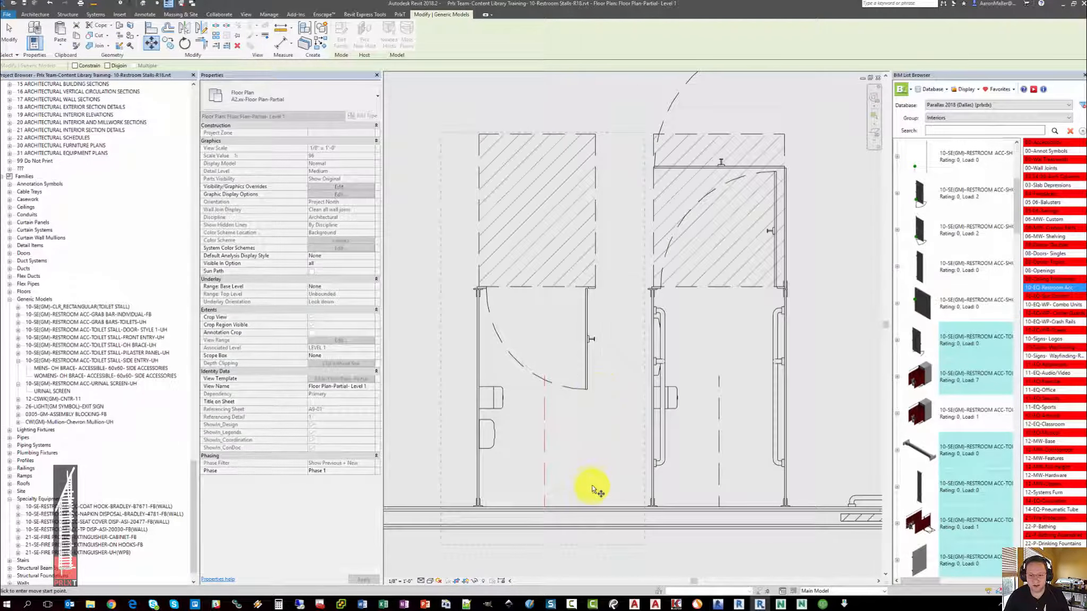
left_click(600, 493)
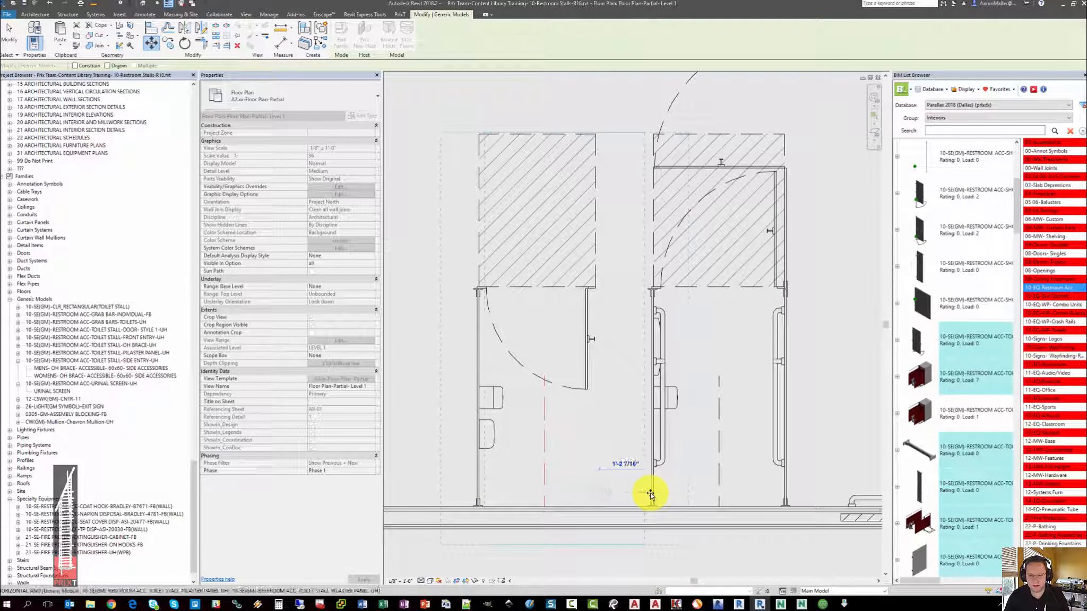
key("Escape")
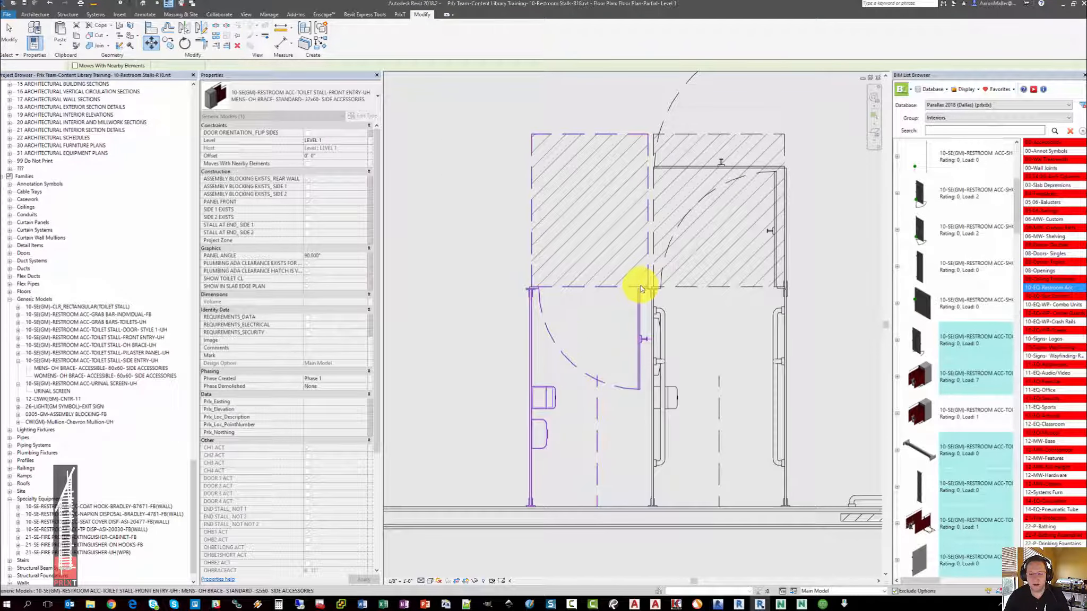
Step: Turn on SIDE 2 EXISTS for the men's standard stall and move it about 1" so its side panel overlaps the ambulatory stall's panel
left_click(640, 289)
left_click(609, 344)
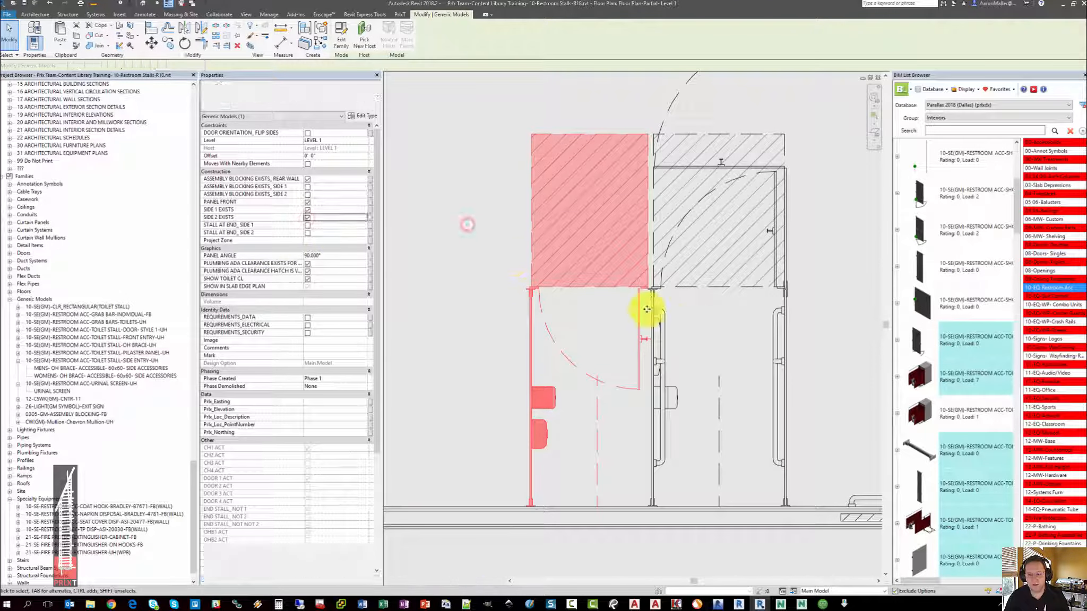
scroll(645, 316, "up", 5)
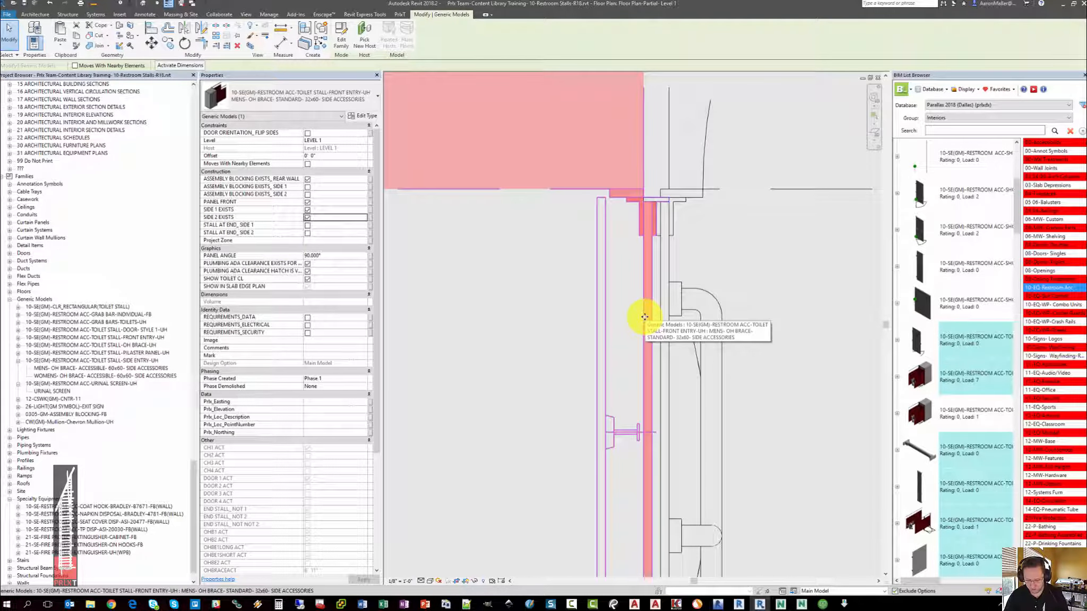
key("m")
key("v")
left_click(643, 315)
left_click(660, 315)
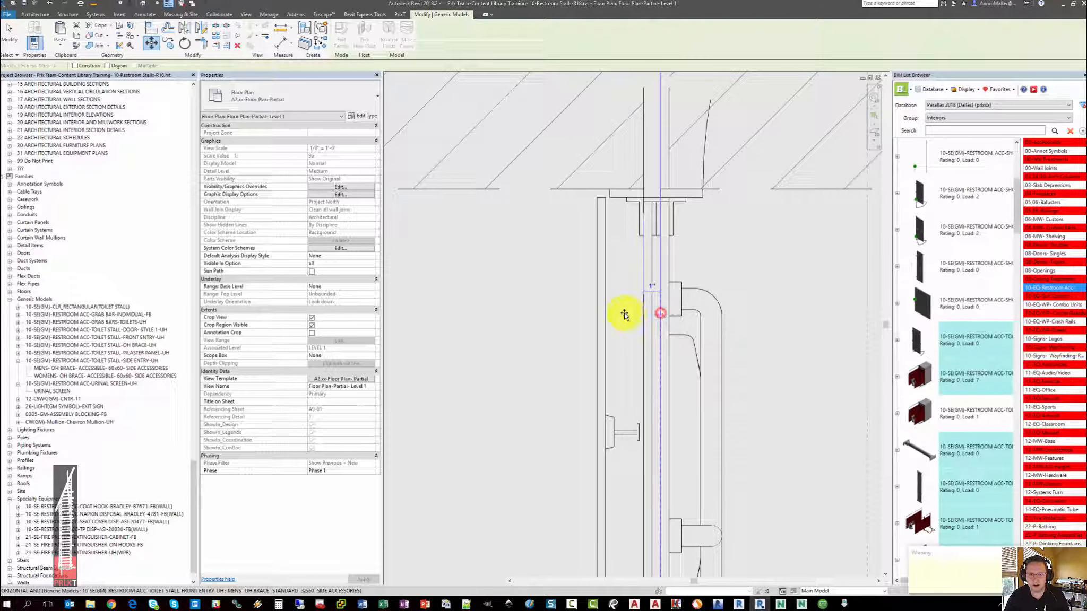
Step: Turn off SIDE 2 EXISTS for the men's standard stall so it shares the ambulatory stall's side panel
scroll(625, 313, "down", 5)
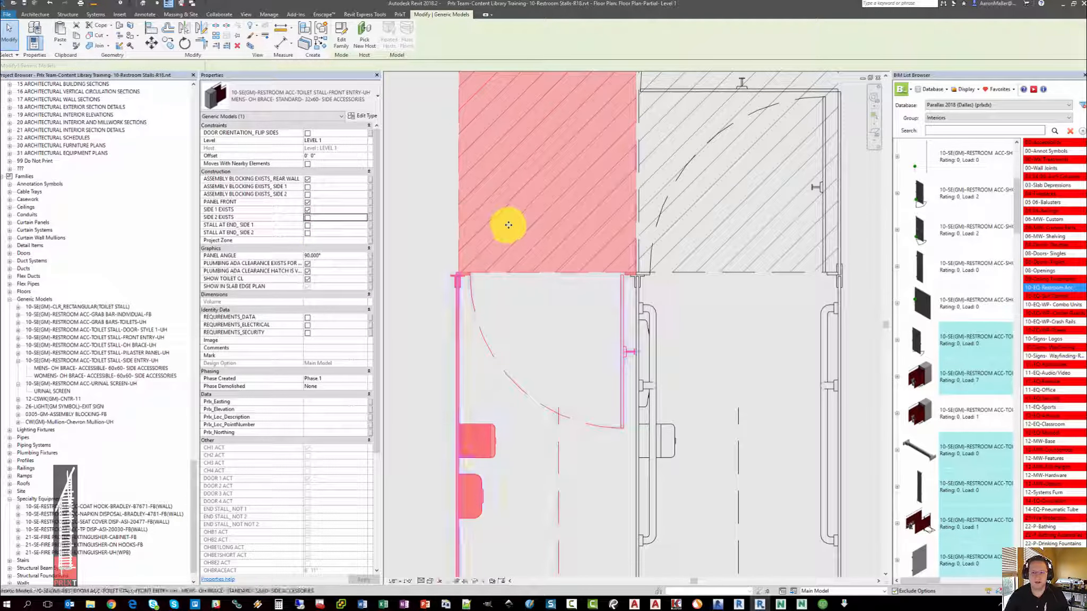
scroll(522, 232, "down", 4)
middle_click_drag(545, 259, 602, 250)
key("Escape")
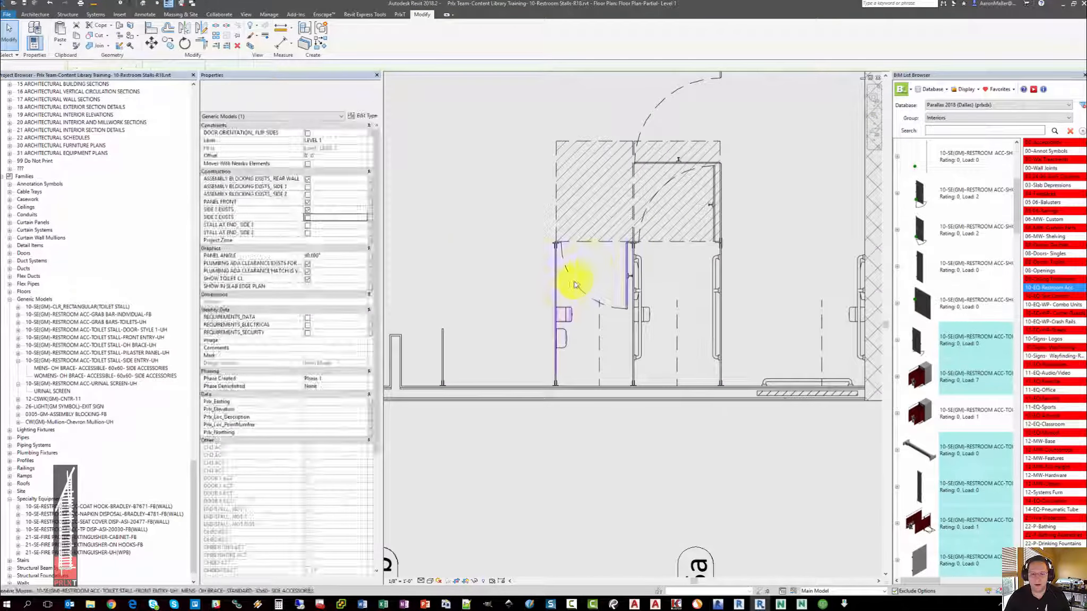
Step: Copy the men's standard stall one stall width toward the urinal screen so the two stalls share a side panel
scroll(575, 284, "down", 2)
scroll(546, 278, "up", 1)
left_click(571, 273)
scroll(607, 313, "up", 3)
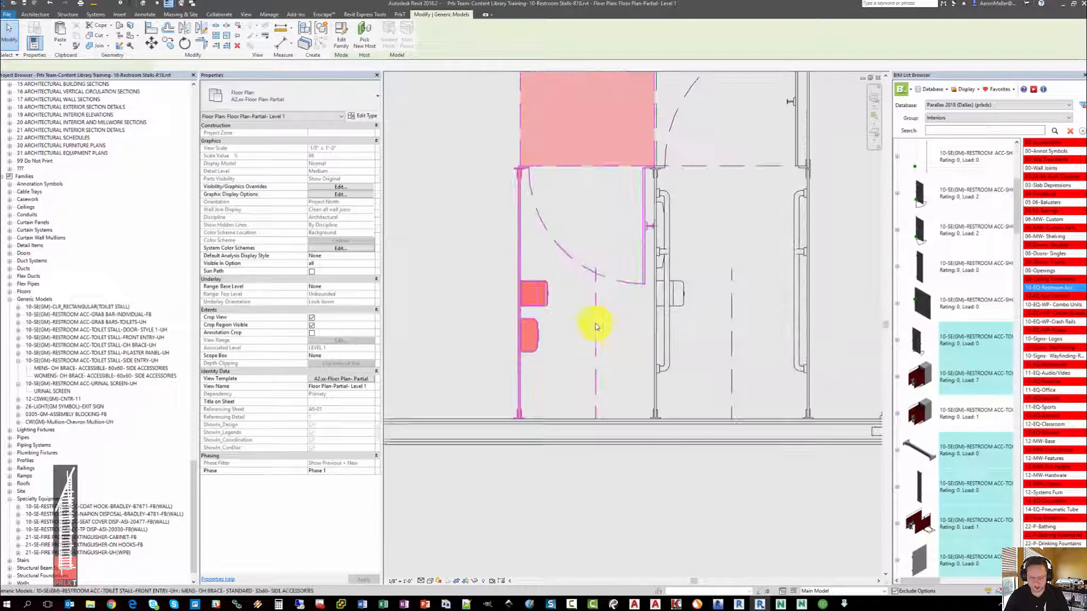
key("c")
key("o")
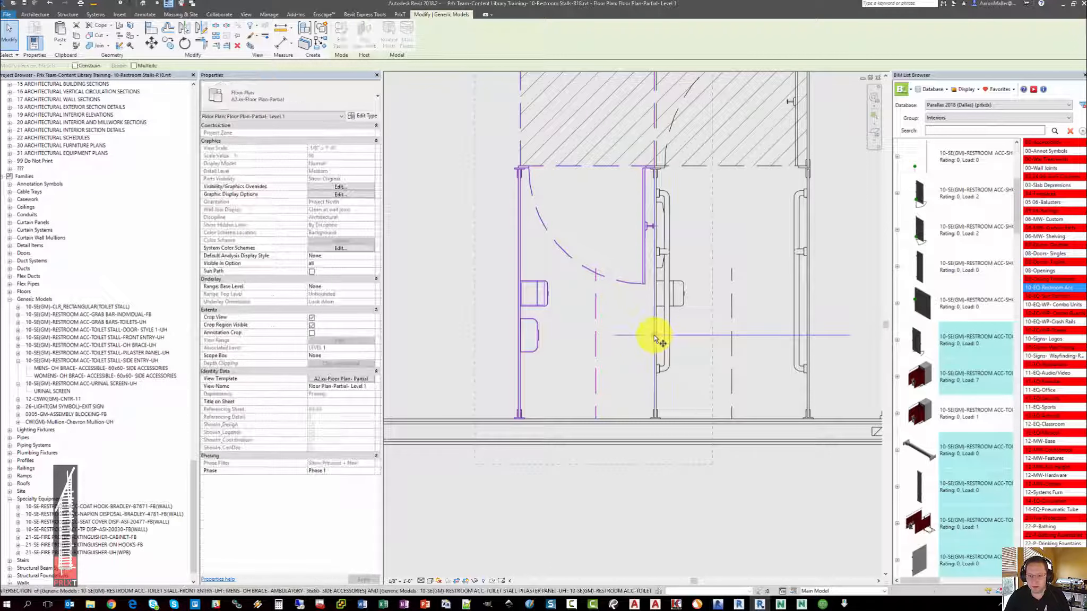
left_click(653, 336)
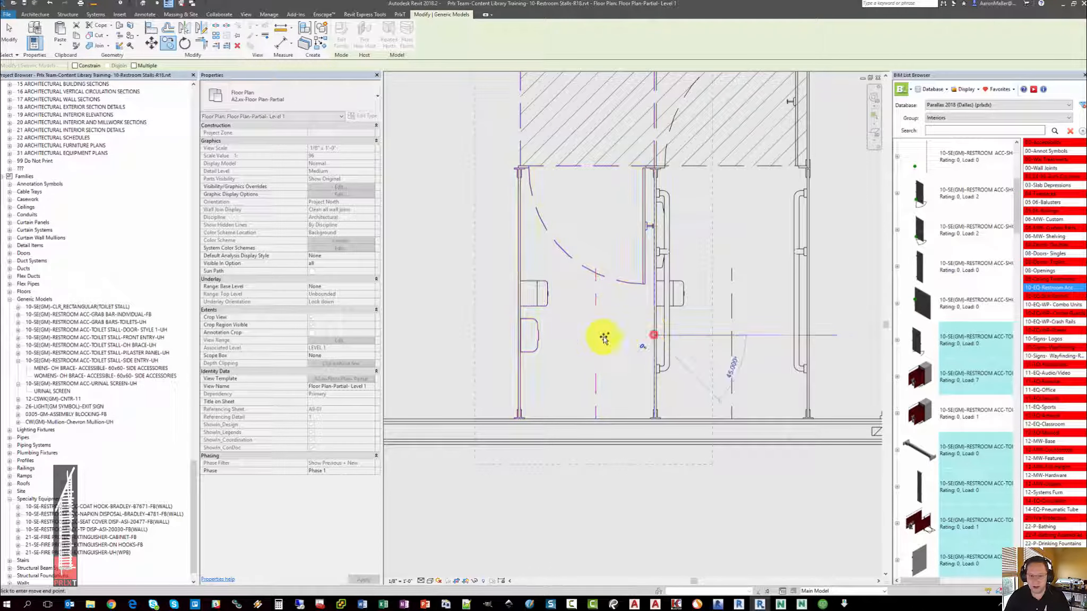
left_click(514, 336)
scroll(687, 332, "down", 4)
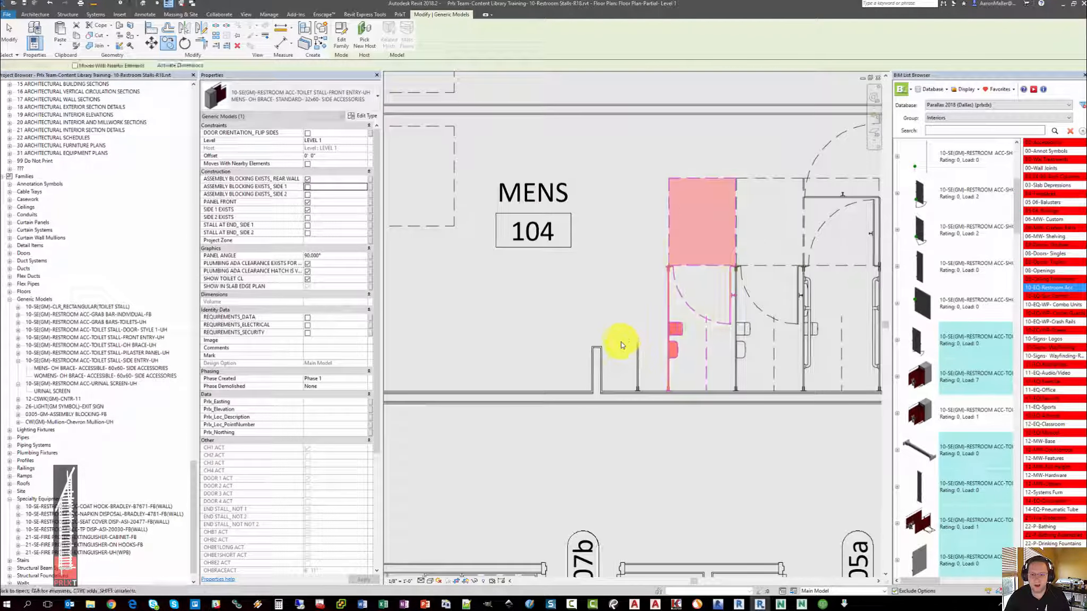
Step: Delete the copied men's standard stall beside the urinal screen
scroll(636, 354, "up", 1)
left_click(637, 355)
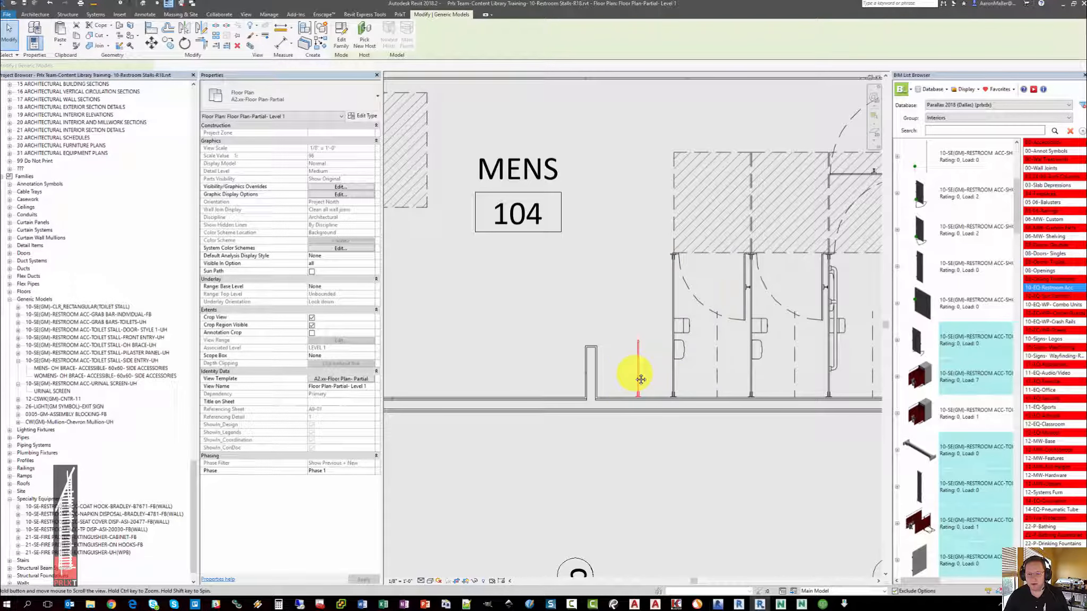
middle_click_drag(641, 378, 611, 372)
scroll(637, 334, "down", 2)
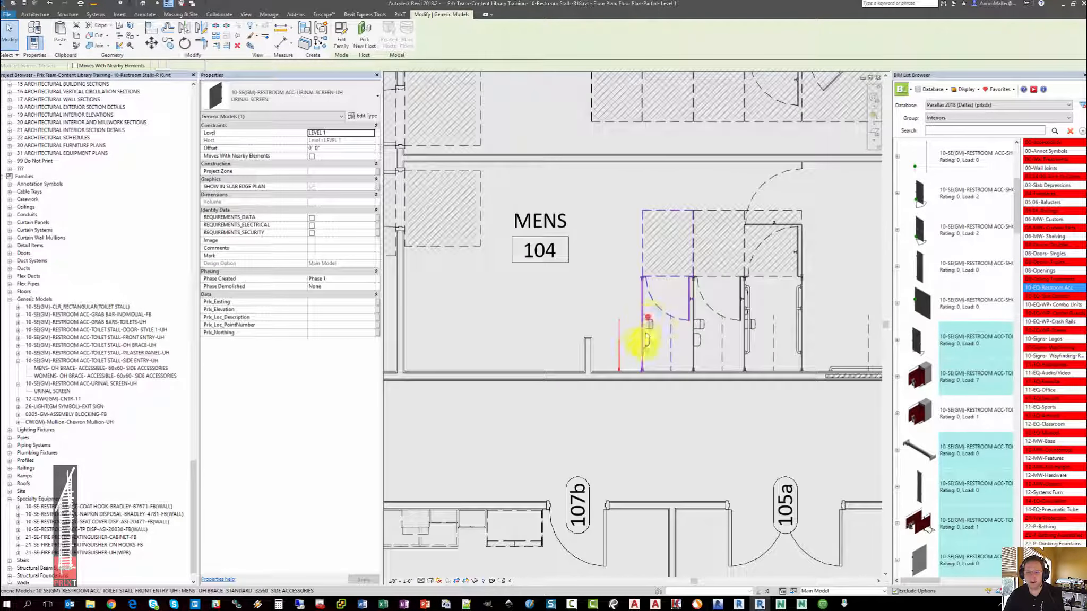
left_click(621, 356)
scroll(624, 350, "up", 2)
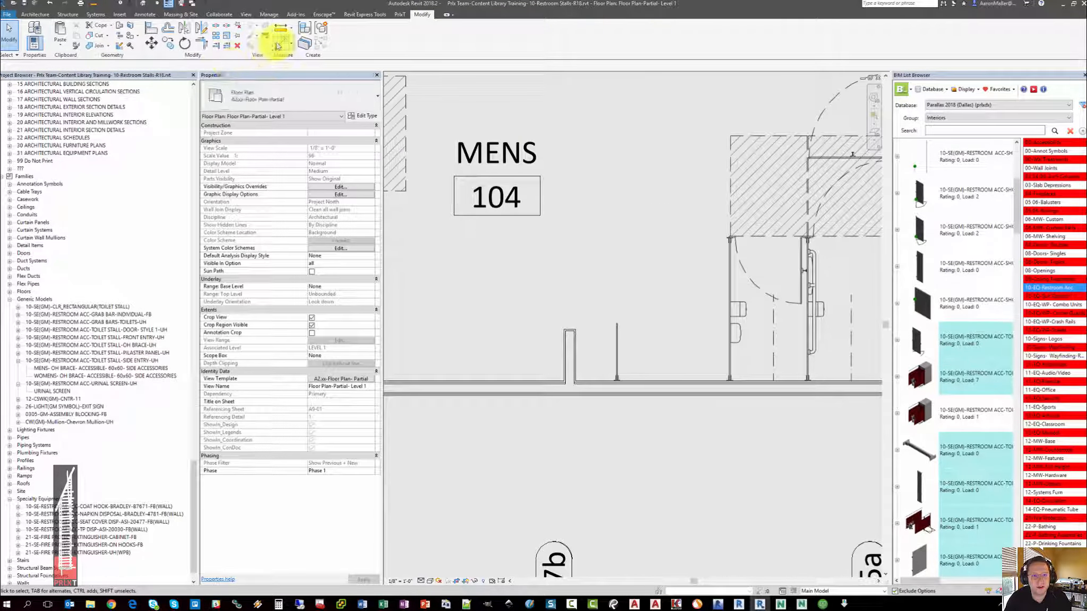
Step: Place an aligned dimension string from the men's standard stall's side panel through the urinal screen to the short wing wall
key("d")
key("i")
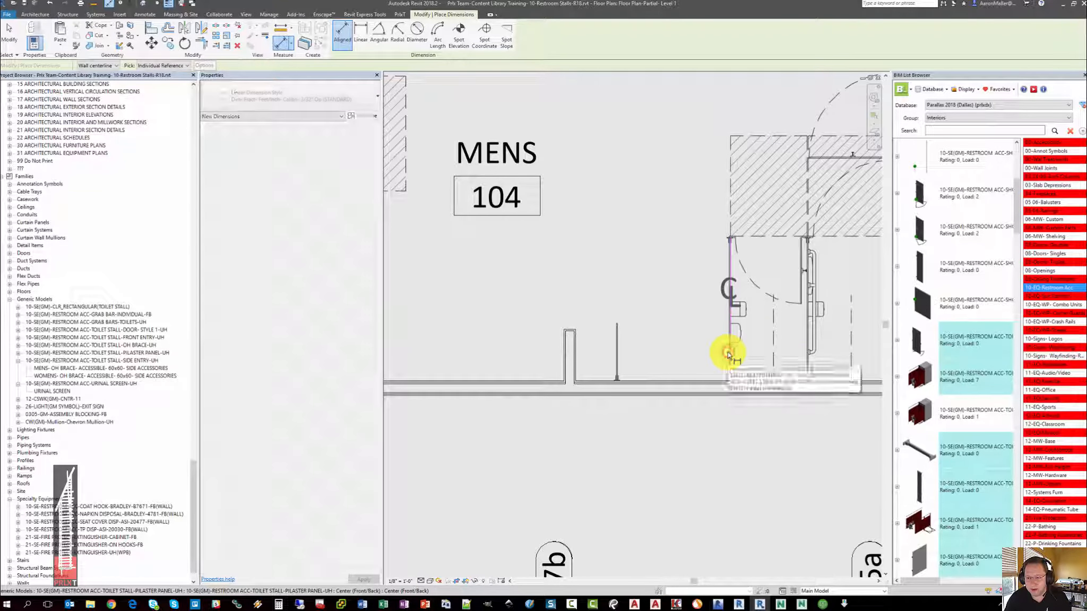
scroll(728, 354, "up", 1)
left_click(727, 354)
left_click(728, 353)
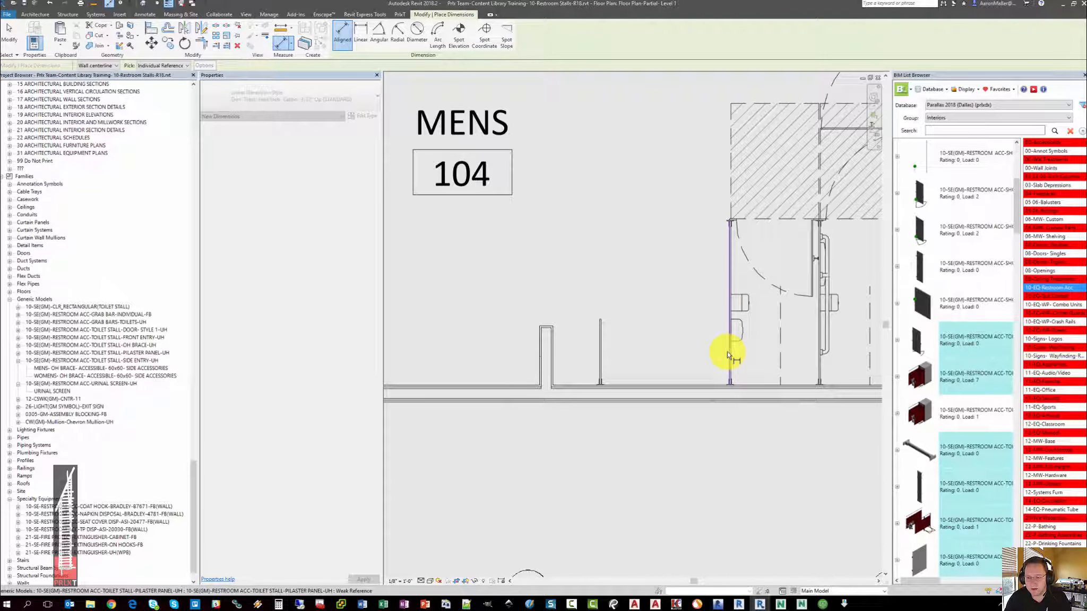
left_click(603, 344)
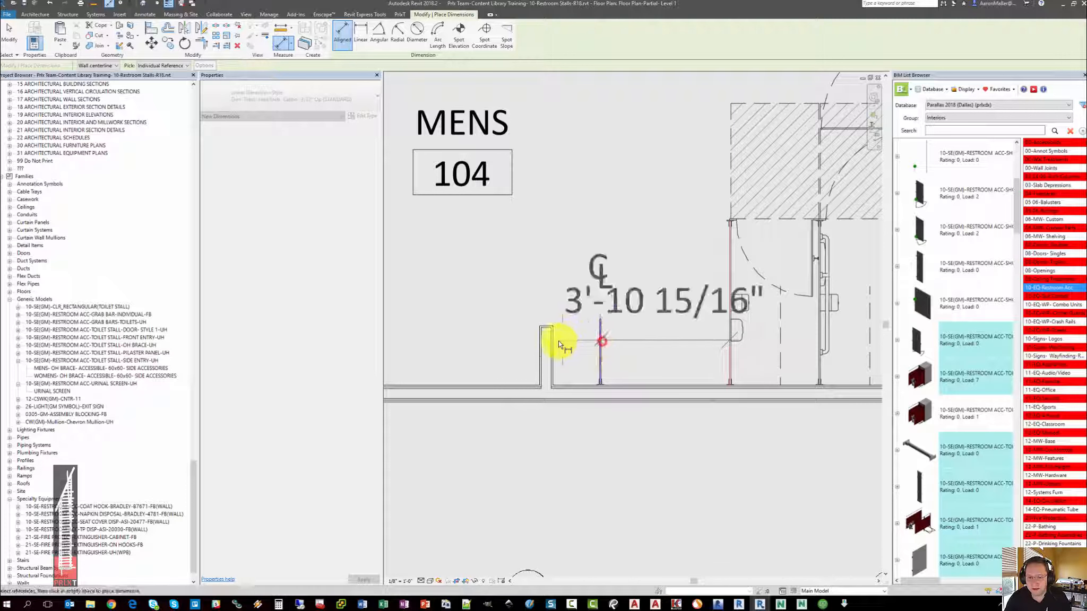
left_click(556, 342)
left_click(568, 269)
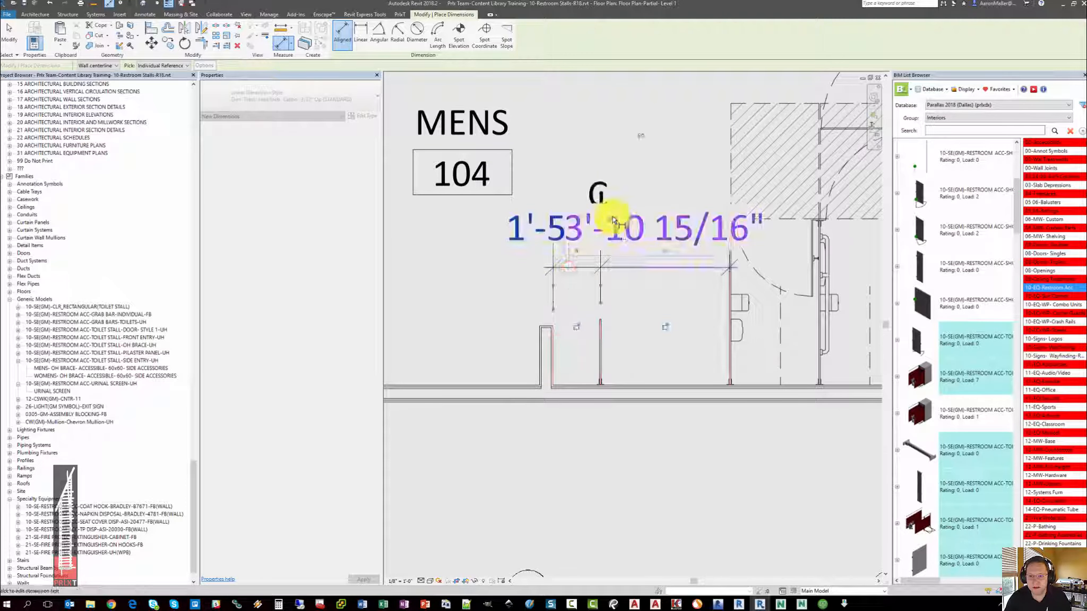
Step: Set the dimension string to EQ to center the urinal screen, and delete the dimension while accepting the constraint warning
scroll(631, 159, "down", 2)
left_click(634, 156)
key("Escape")
key("Escape")
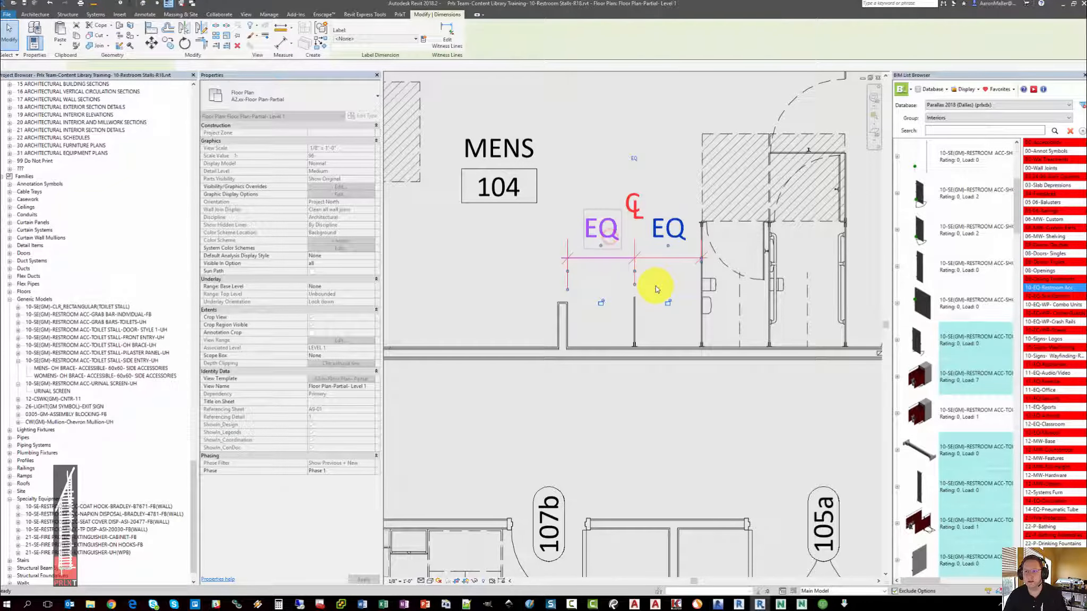
key("Delete")
scroll(732, 329, "down", 1)
left_click(922, 584)
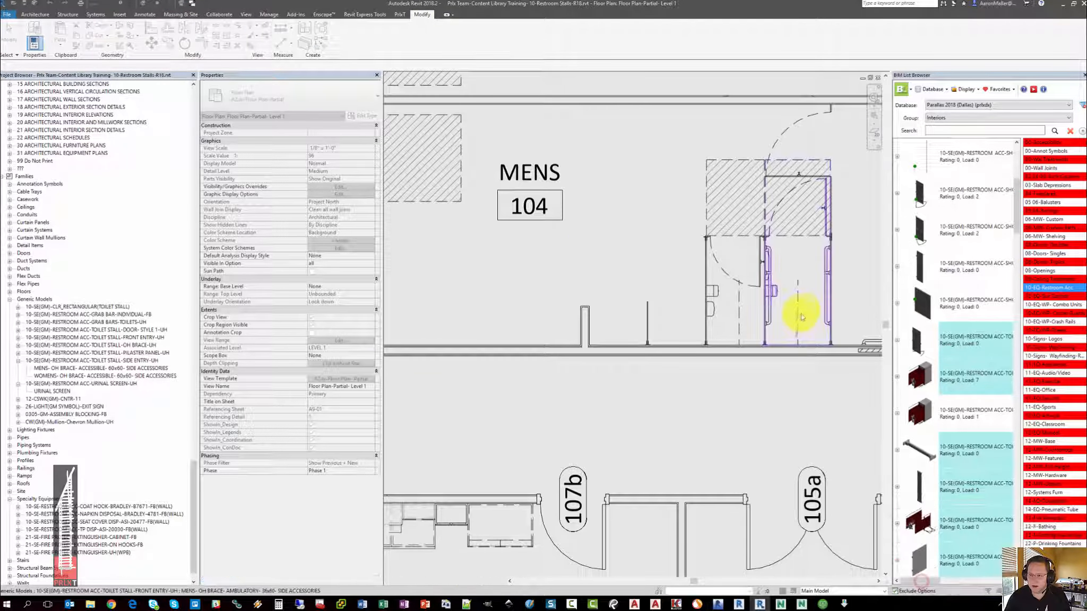
Step: Turn on DOOR ORIENTATION_FLIP SIDES for the men's accessible side-entry stall
middle_click_drag(800, 315, 638, 389)
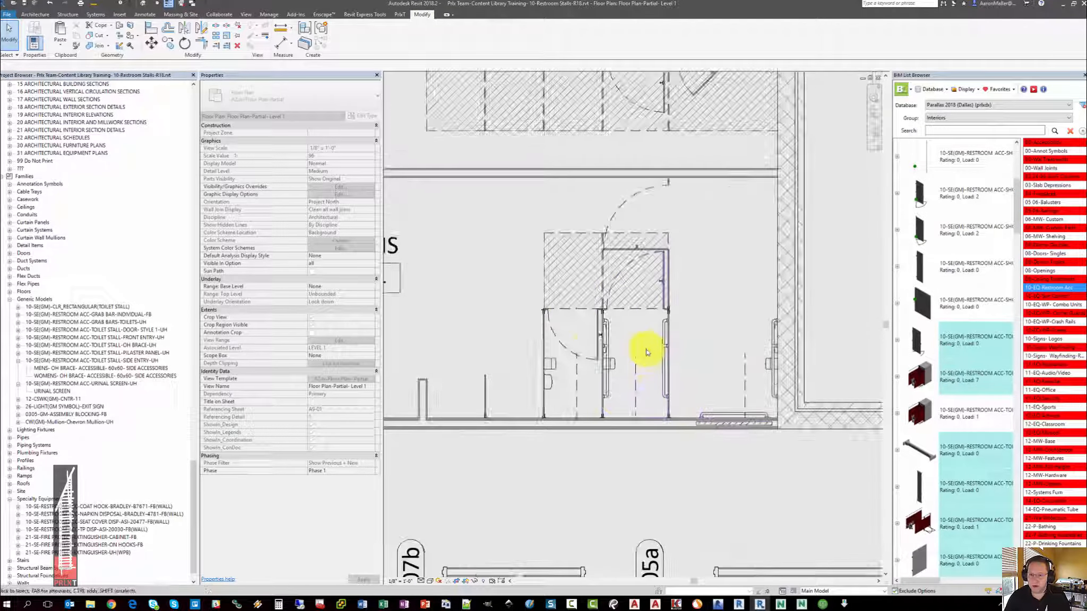
left_click(626, 198)
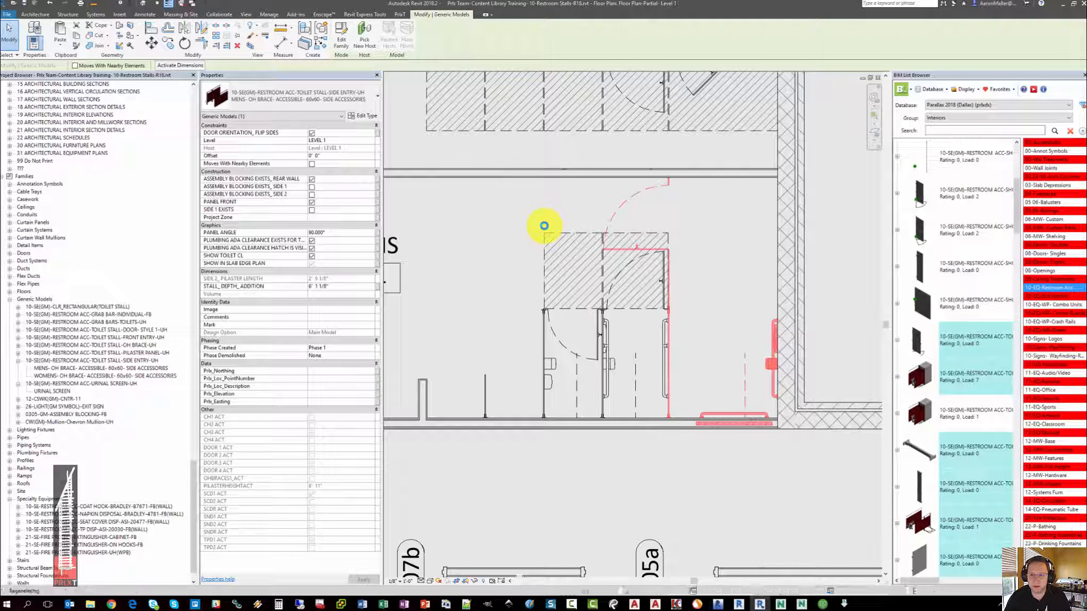
left_click(559, 223)
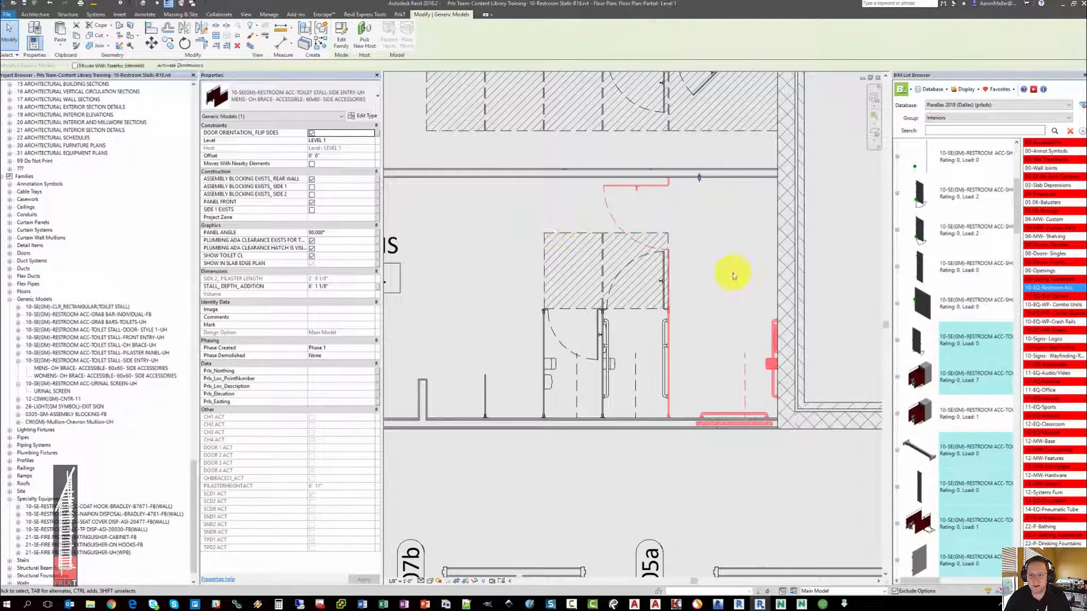
scroll(681, 223, "down", 1)
scroll(682, 226, "down", 2)
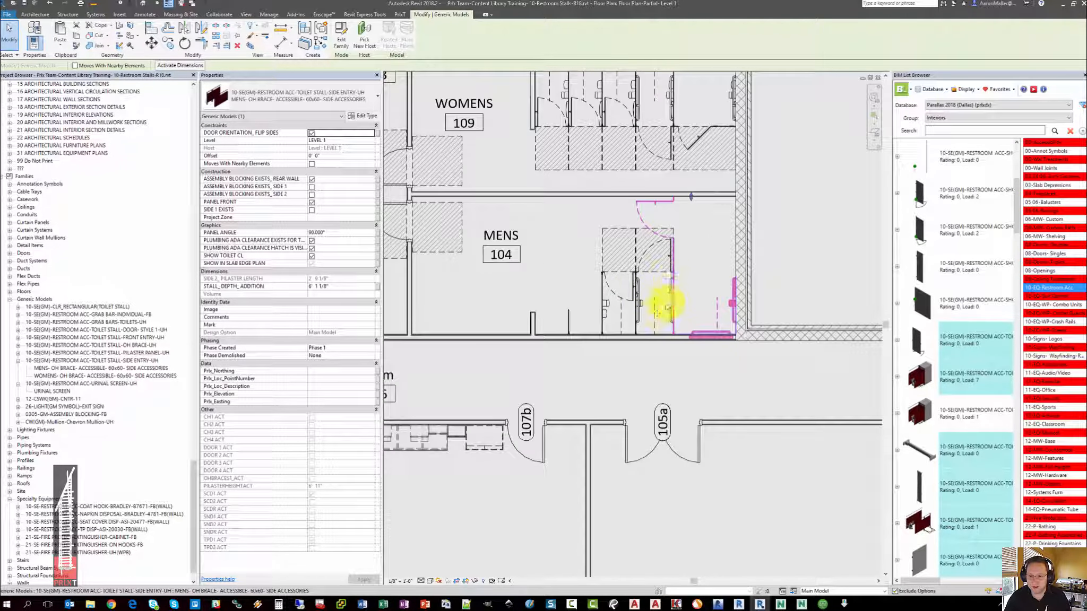
key("Escape")
scroll(584, 324, "down", 1)
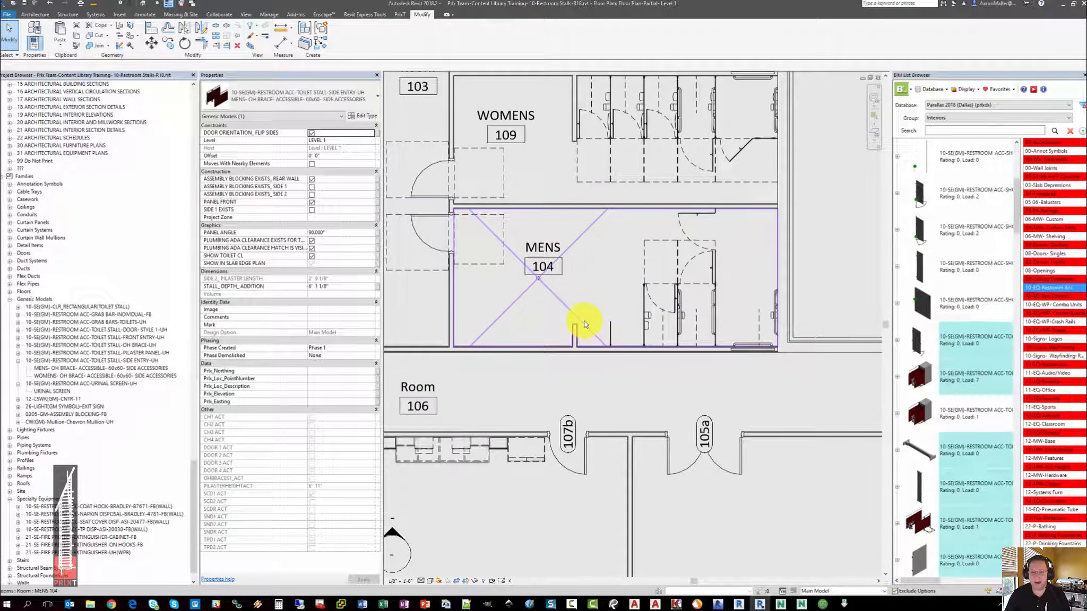
middle_click_drag(605, 306, 624, 313)
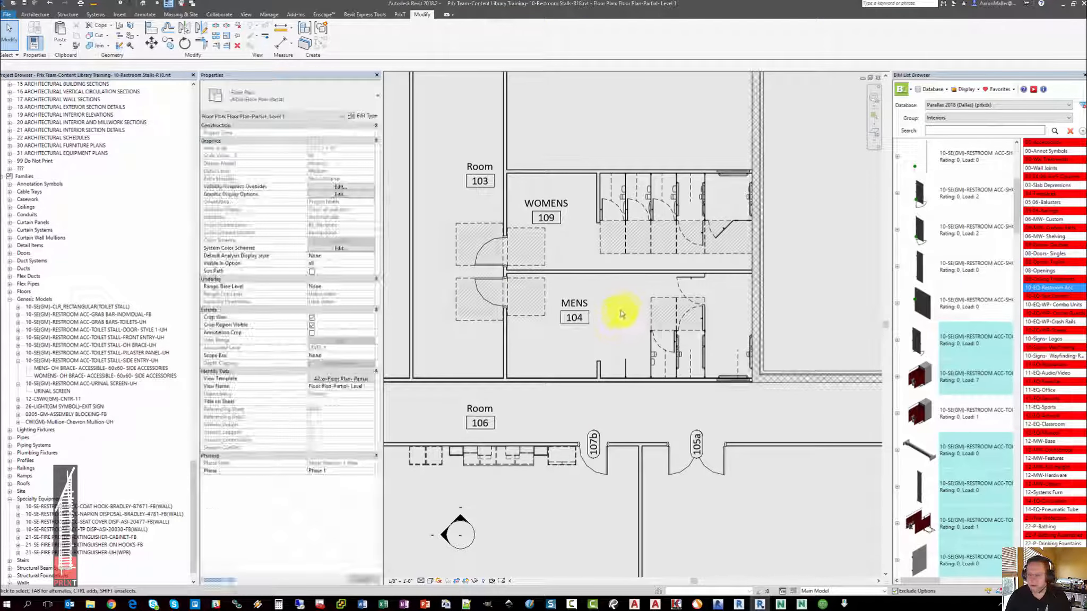